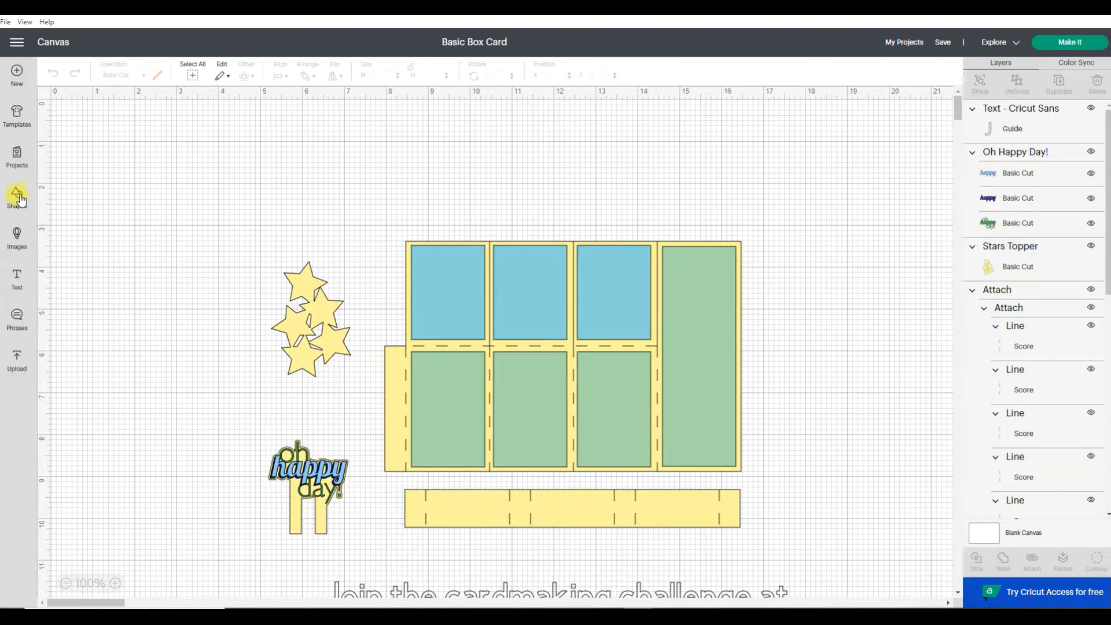
# Search the Image Sets for "box", look through the box card sets, and return to the canvas.
pyautogui.click(13, 240)
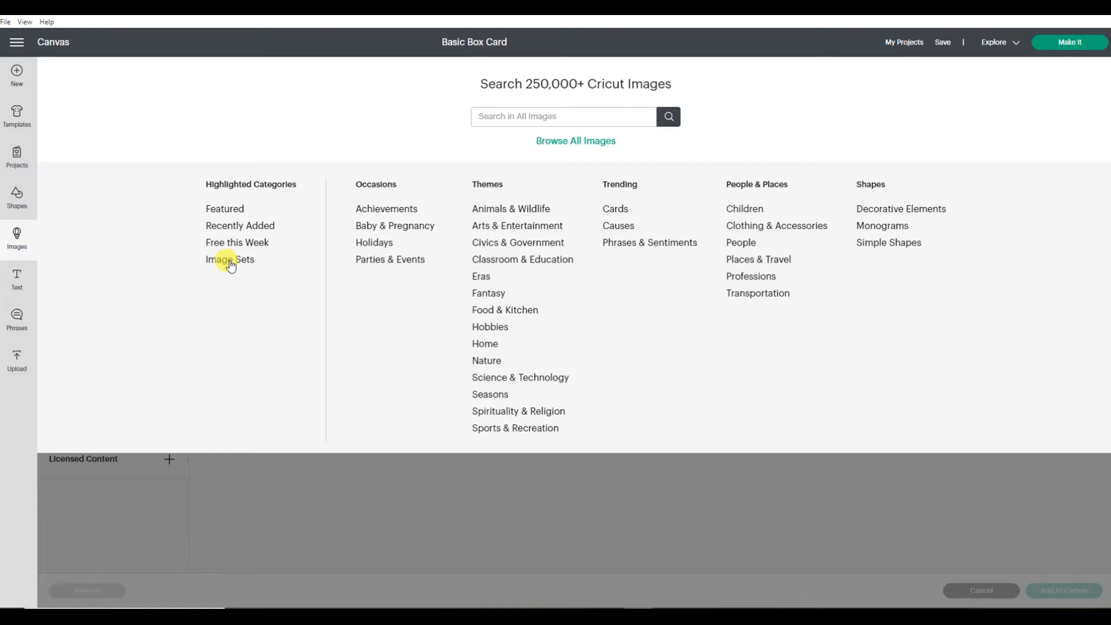
pyautogui.click(230, 261)
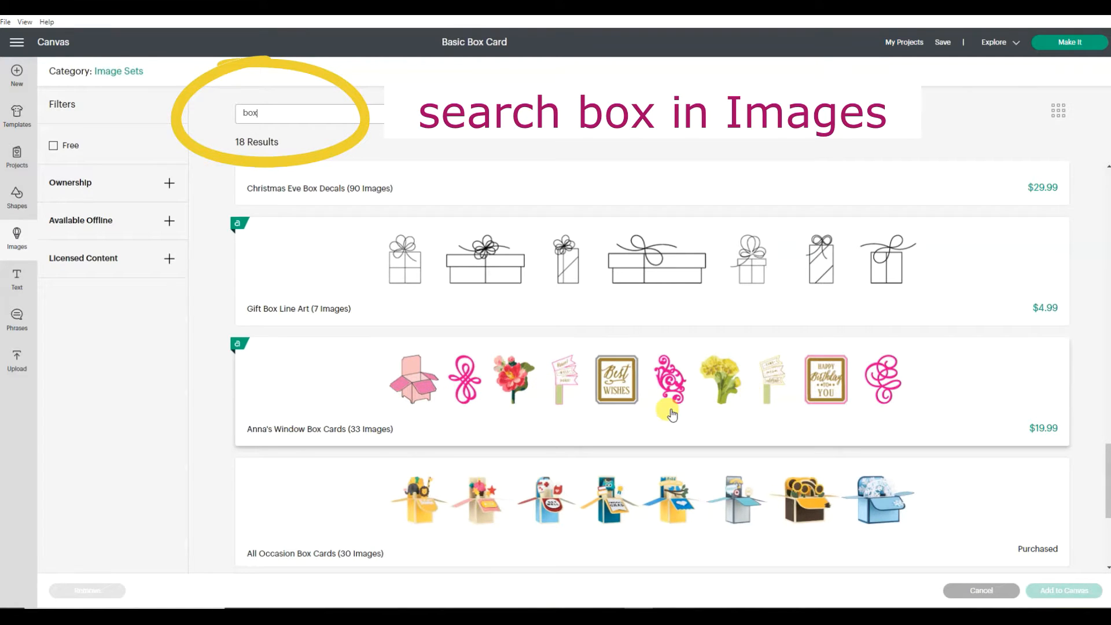
pyautogui.scroll(-2, 671, 414)
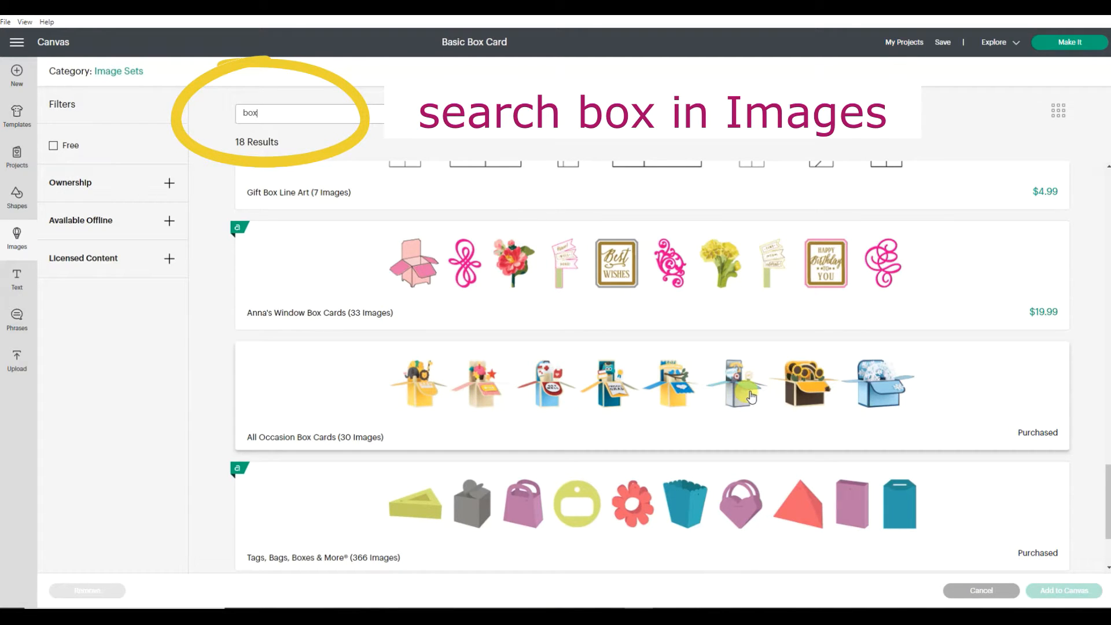
pyautogui.scroll(-3, 750, 396)
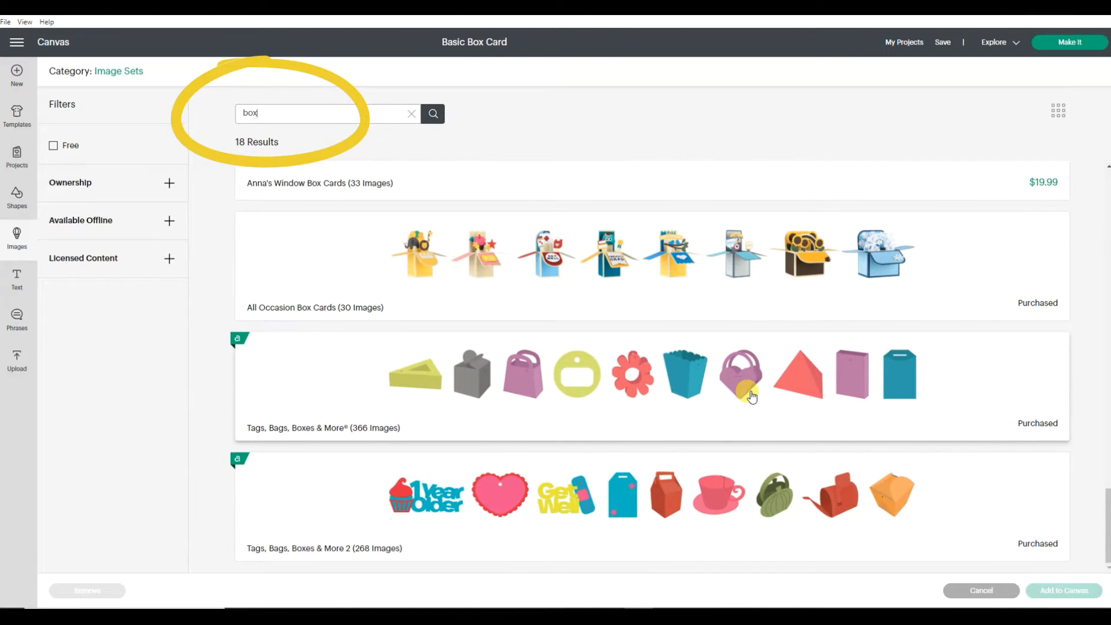
pyautogui.scroll(3, 694, 400)
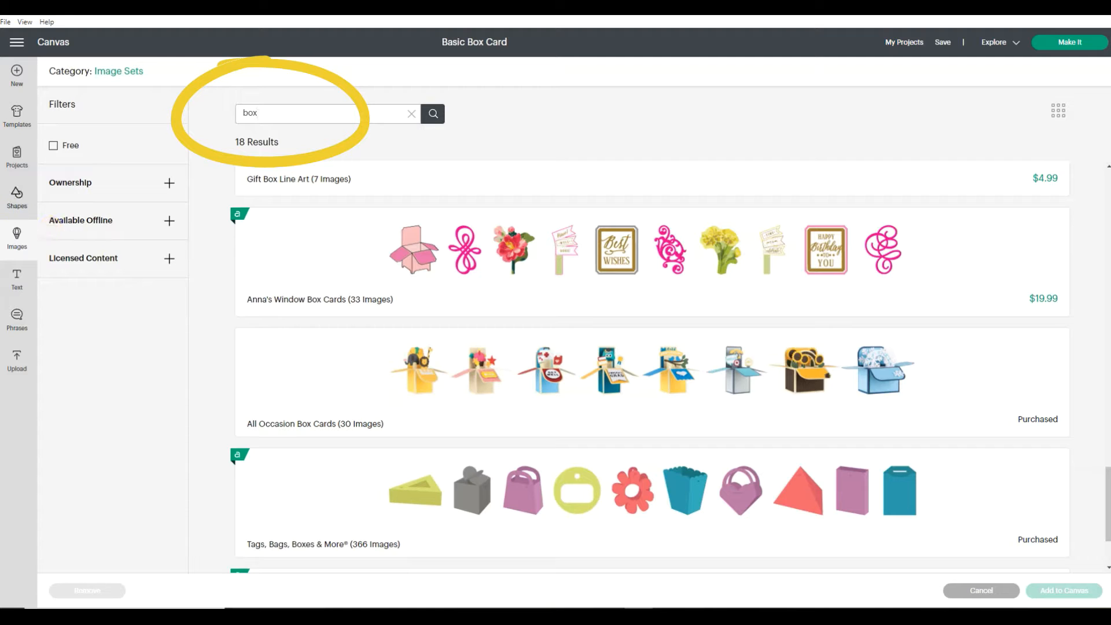
pyautogui.click(19, 247)
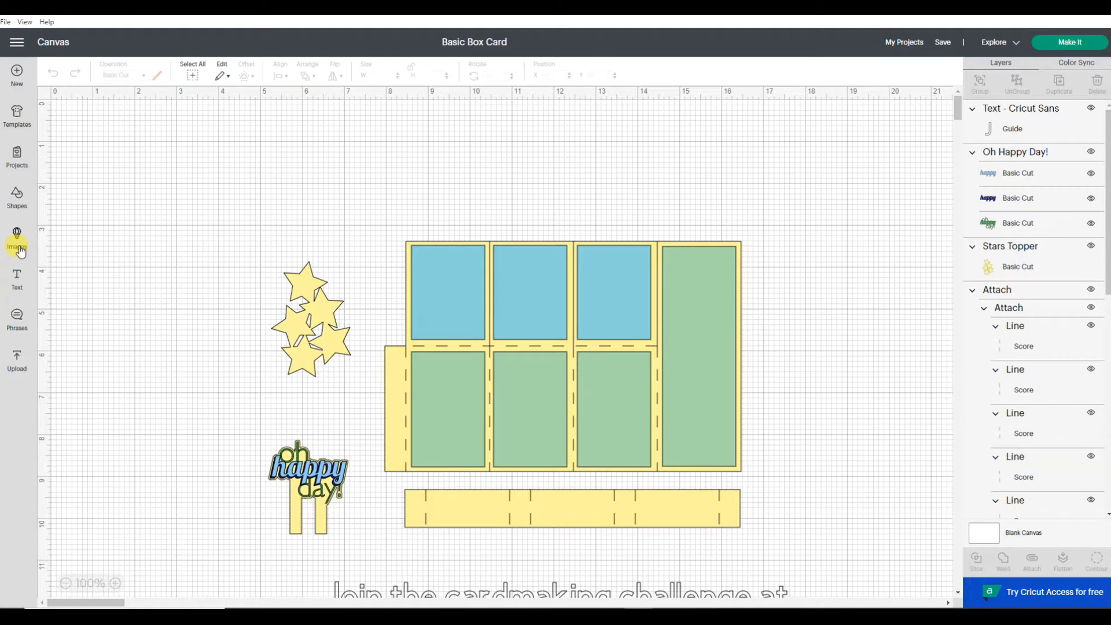
# Hide all the blue and green mat panels that cover the yellow box card base.
pyautogui.click(387, 410)
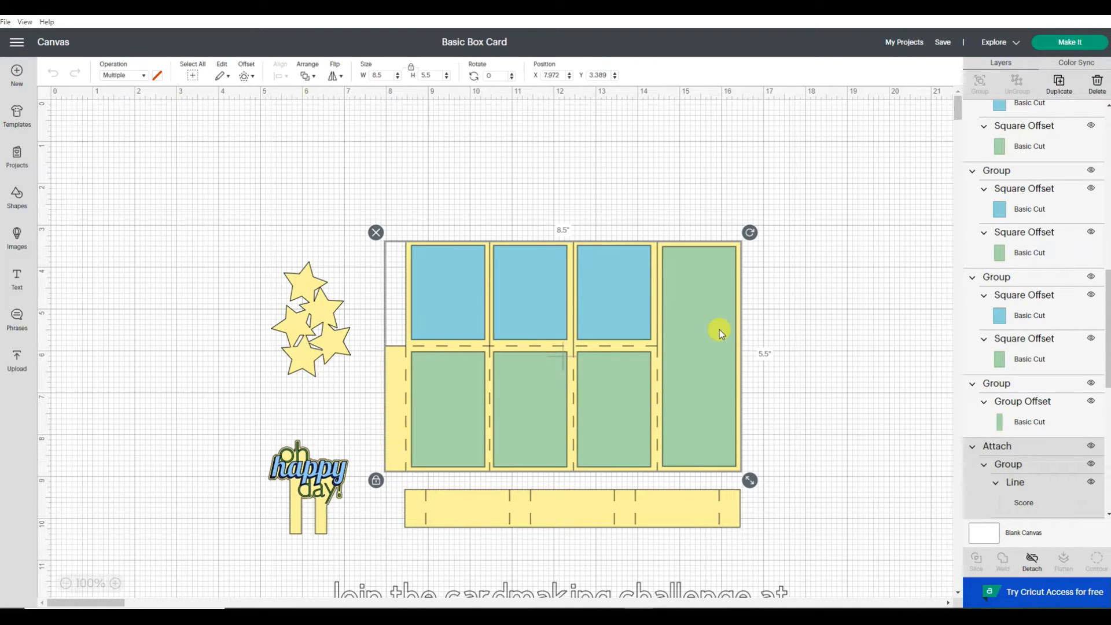
pyautogui.click(698, 329)
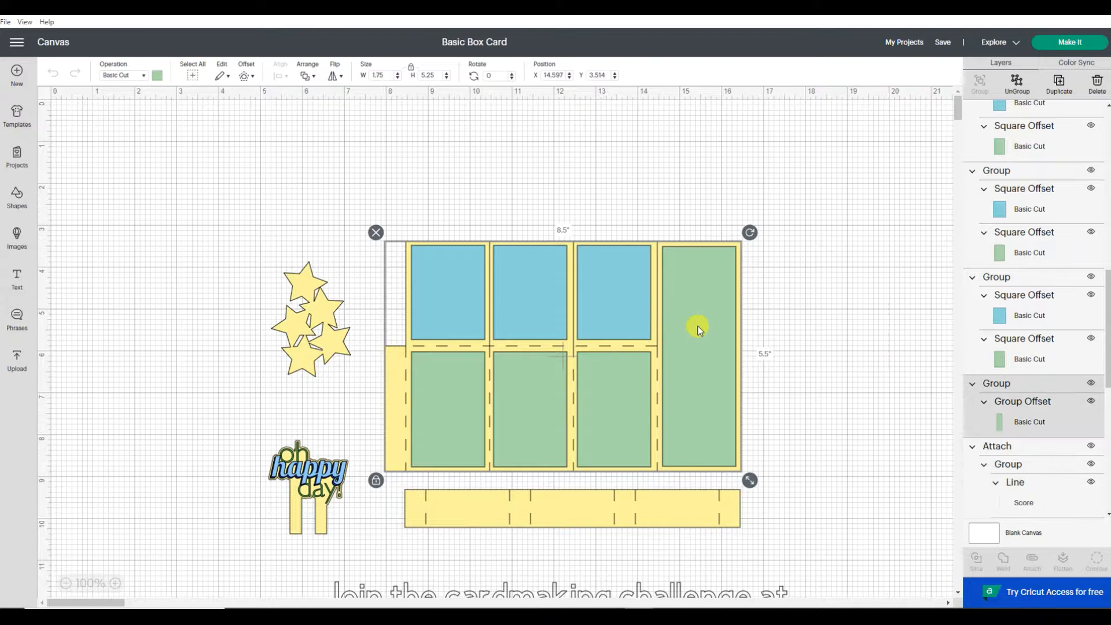
pyautogui.click(1091, 384)
pyautogui.click(1091, 277)
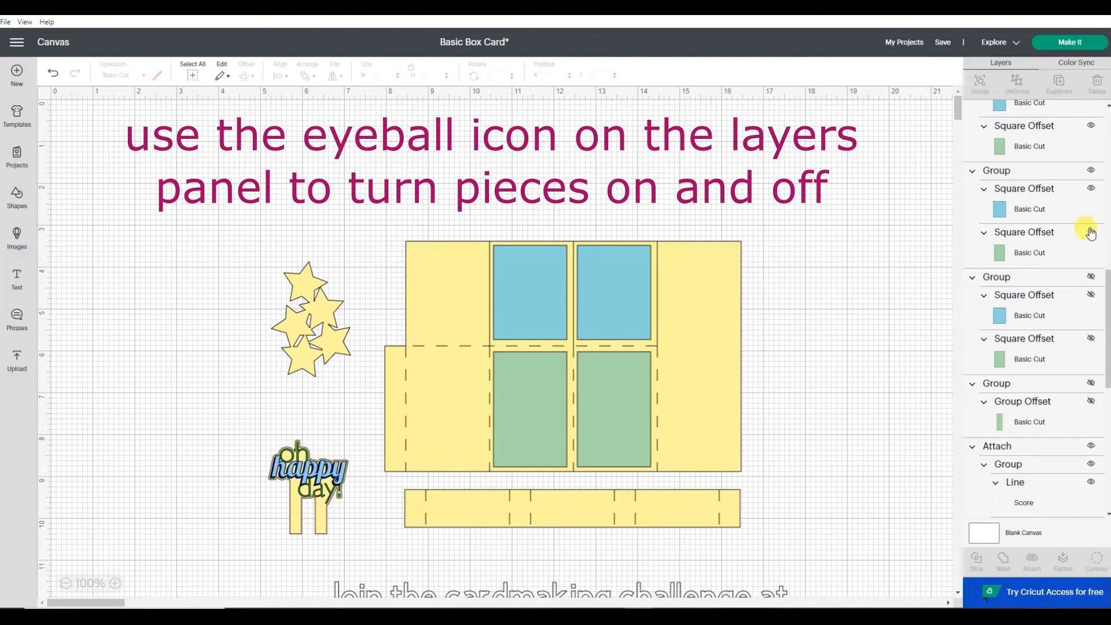
pyautogui.click(1090, 171)
pyautogui.scroll(1, 1092, 178)
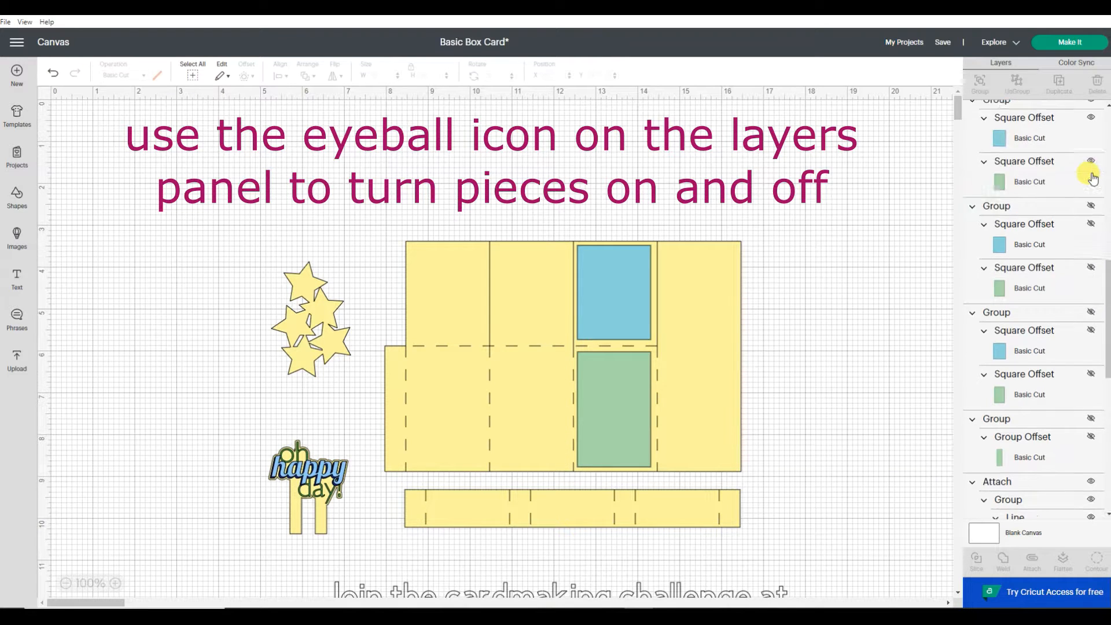
pyautogui.scroll(2, 1092, 178)
pyautogui.click(1091, 180)
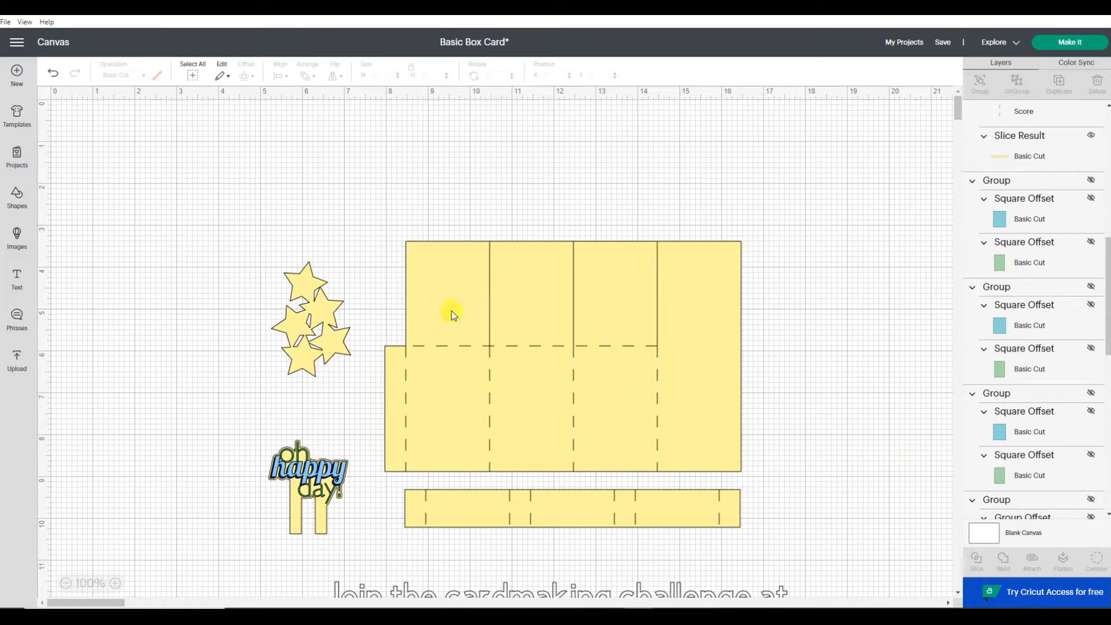
# Add a 2-inch square and place it in the empty area above the stars, at about X 1.944, Y 0.958.
pyautogui.click(714, 293)
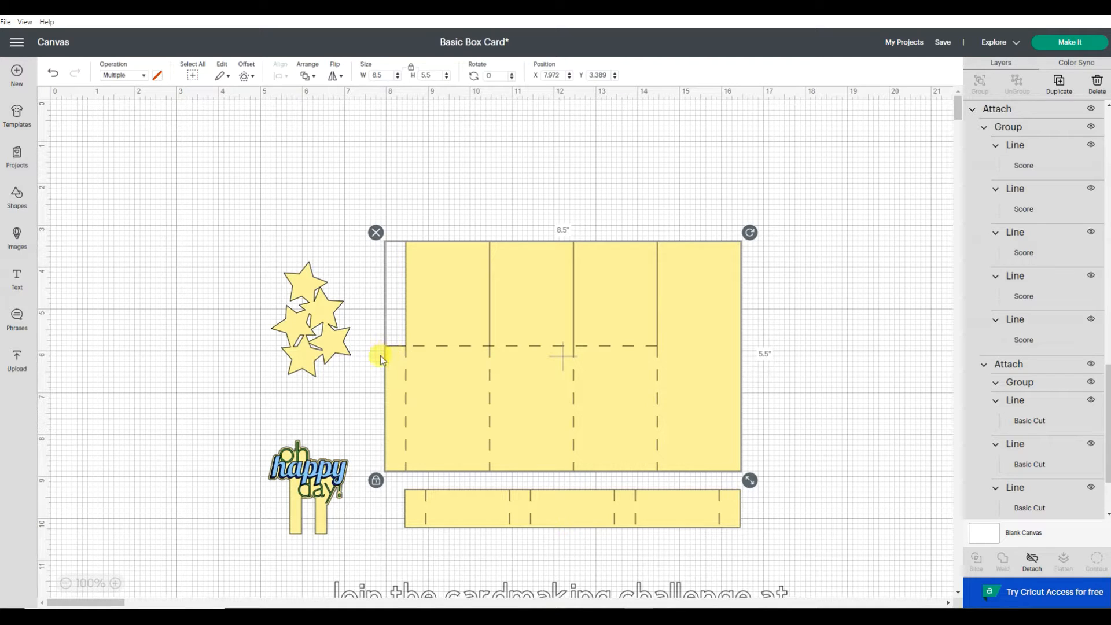
pyautogui.click(11, 202)
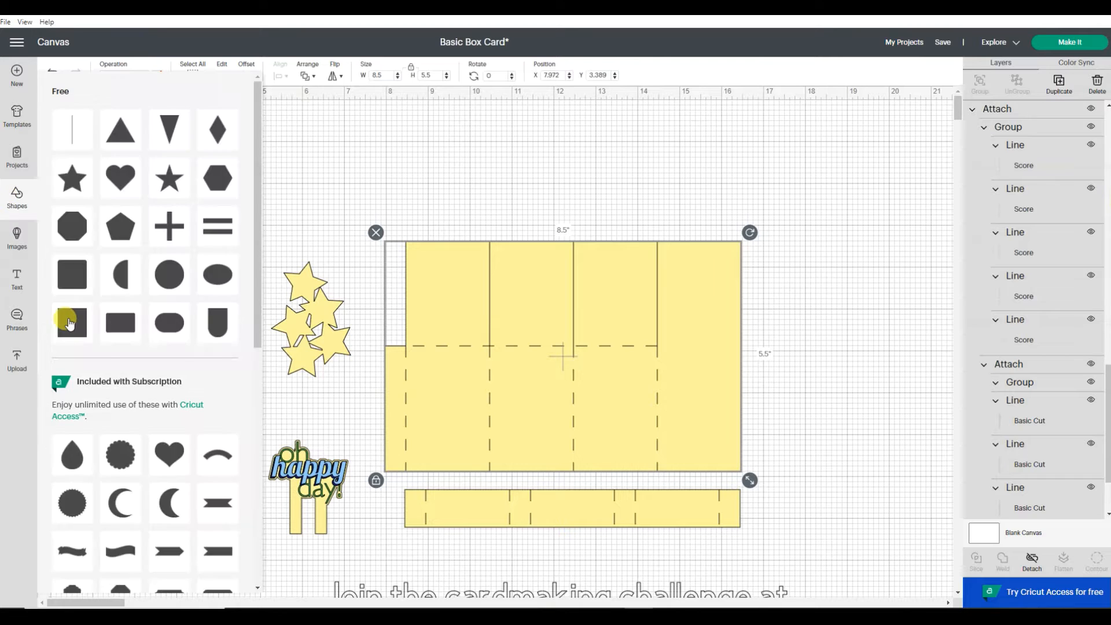
pyautogui.click(69, 320)
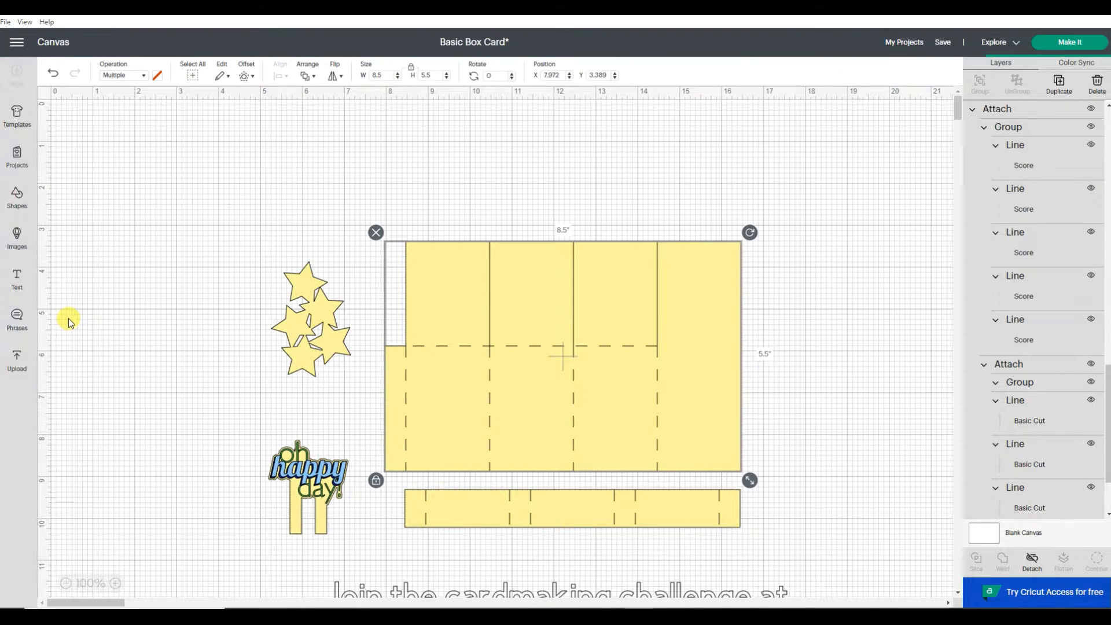
pyautogui.moveTo(112, 185); pyautogui.dragTo(172, 203)
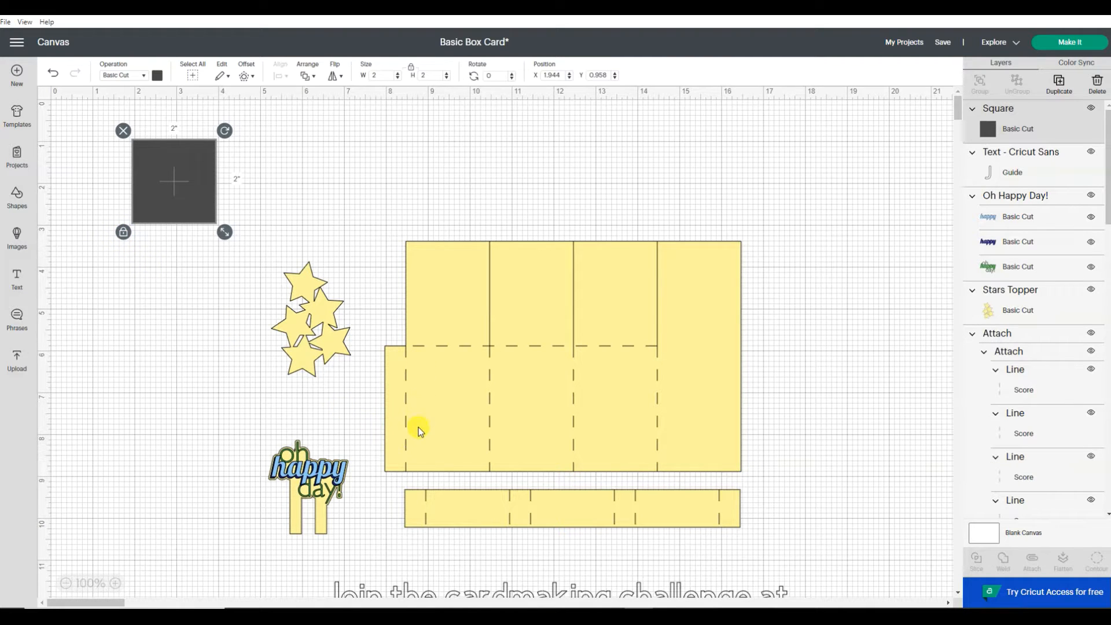
# Check the size of the first lower green panel by showing it briefly, and compare it with the box card base.
pyautogui.click(394, 397)
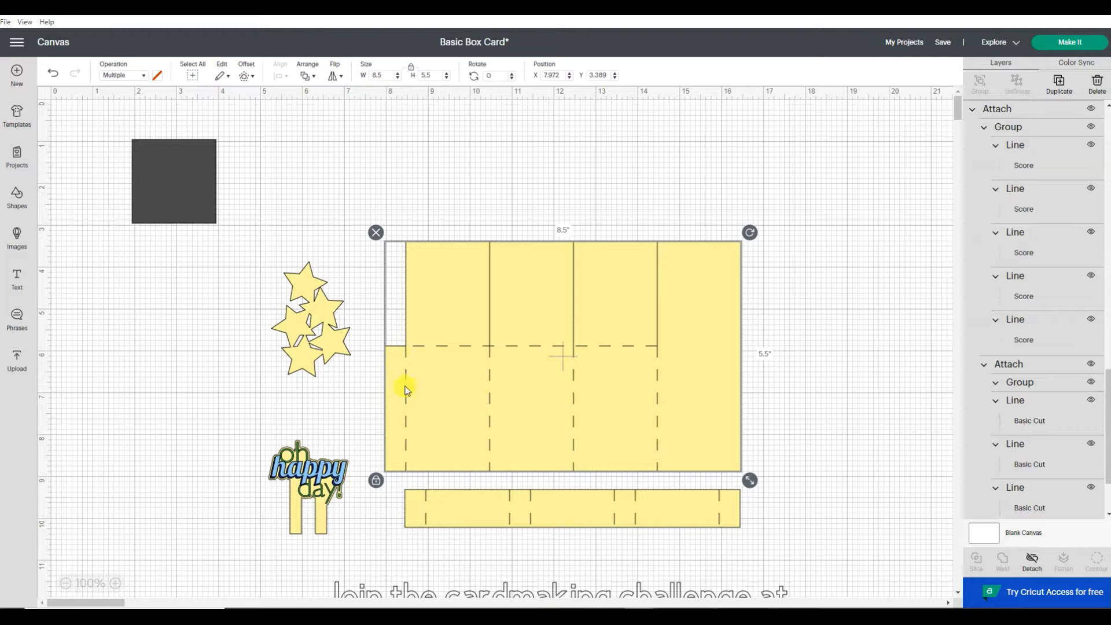
pyautogui.scroll(-2, 1079, 359)
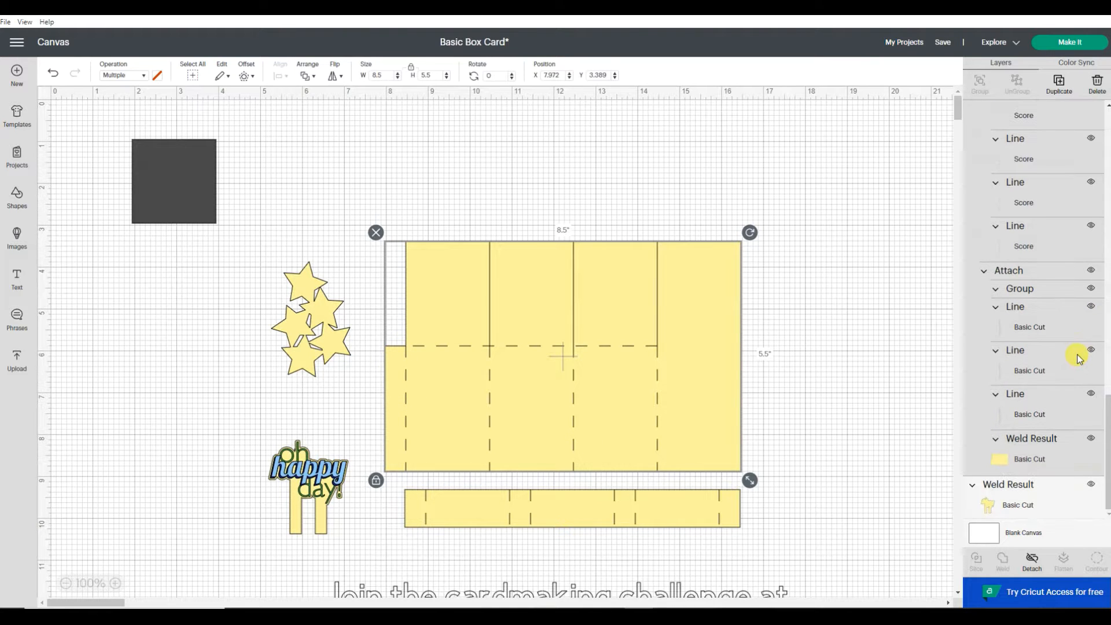
pyautogui.scroll(5, 1080, 357)
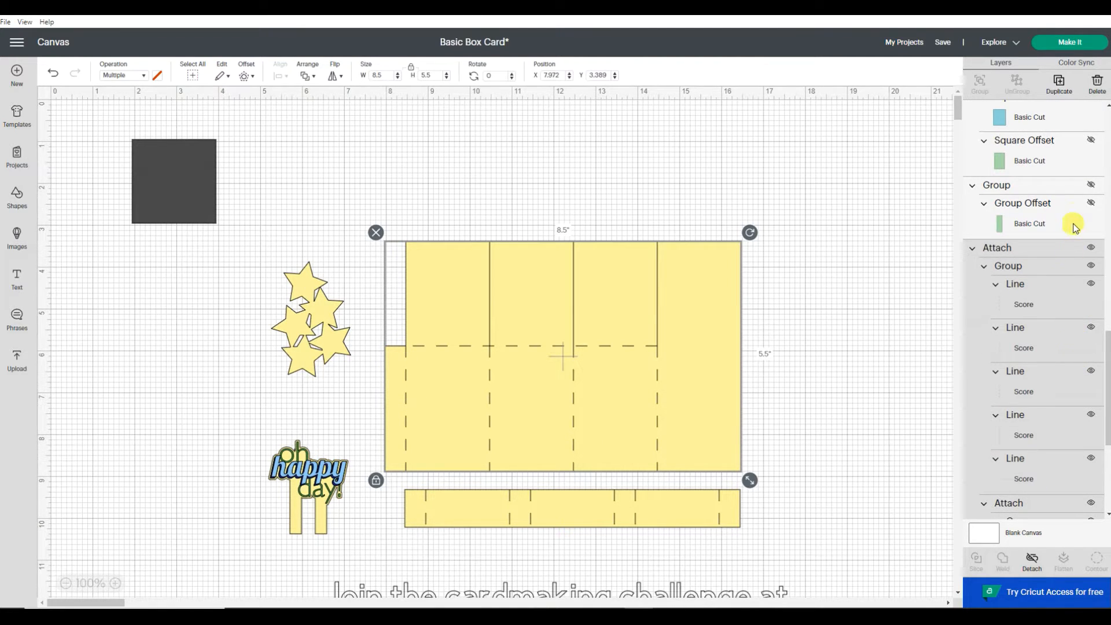
pyautogui.click(1090, 141)
pyautogui.click(463, 405)
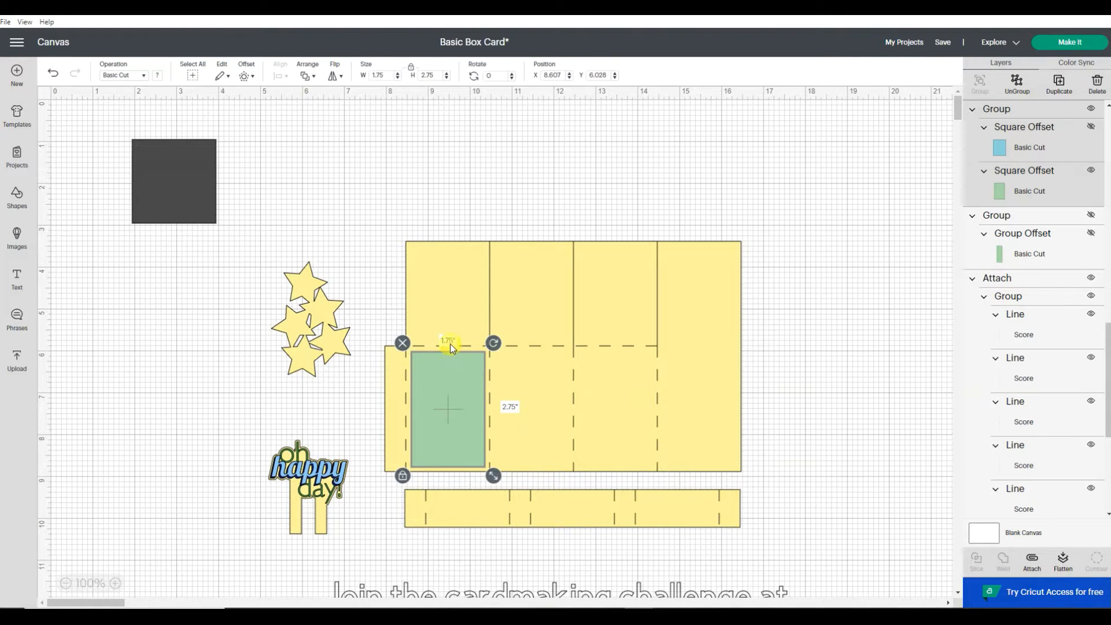
pyautogui.click(1092, 110)
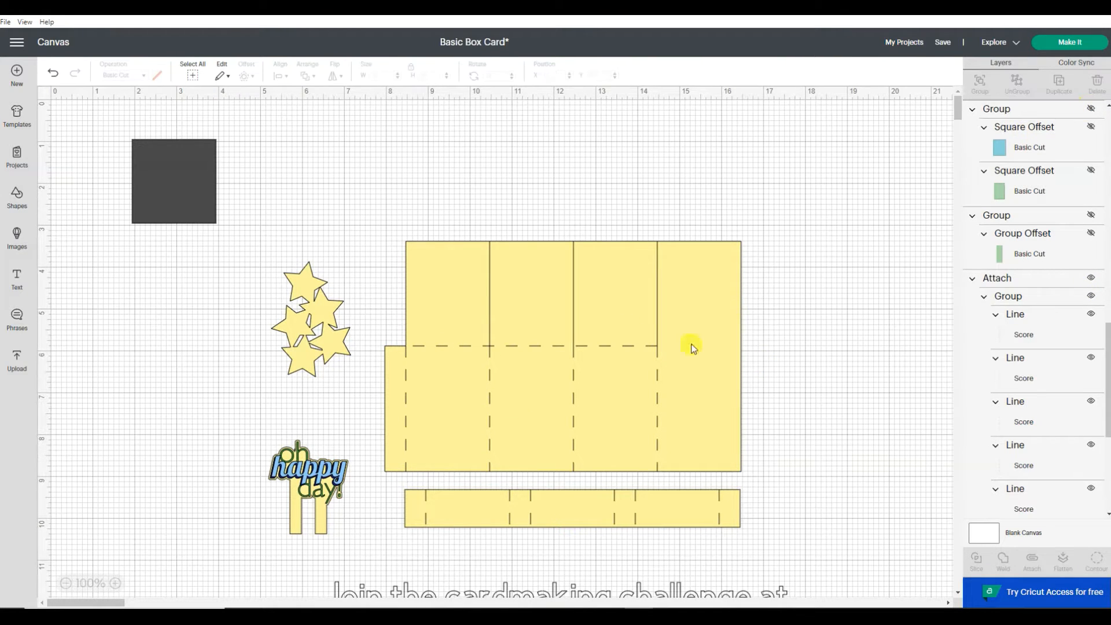
pyautogui.click(712, 345)
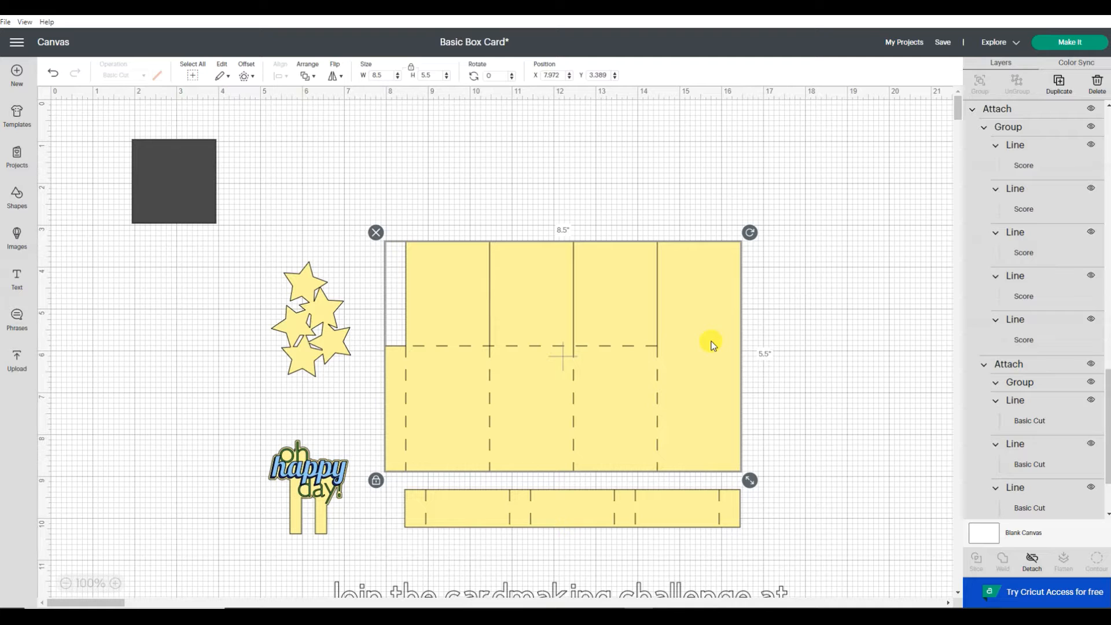
# Unlock the square's proportions and resize it to 0.5 inch wide by 2.5 inches high.
pyautogui.click(169, 196)
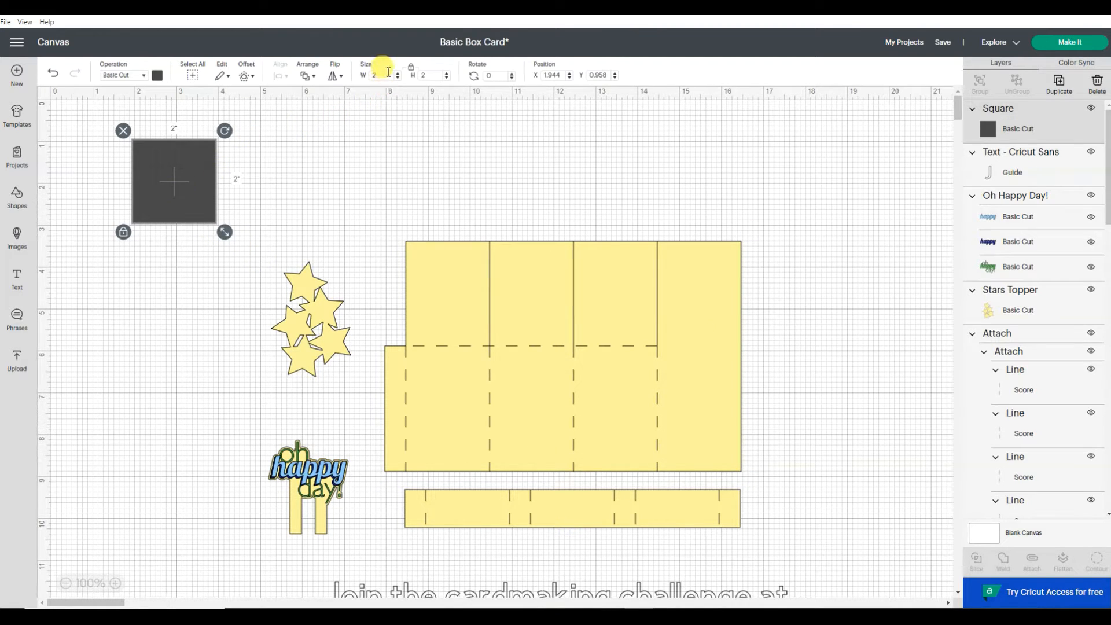
pyautogui.click(428, 75)
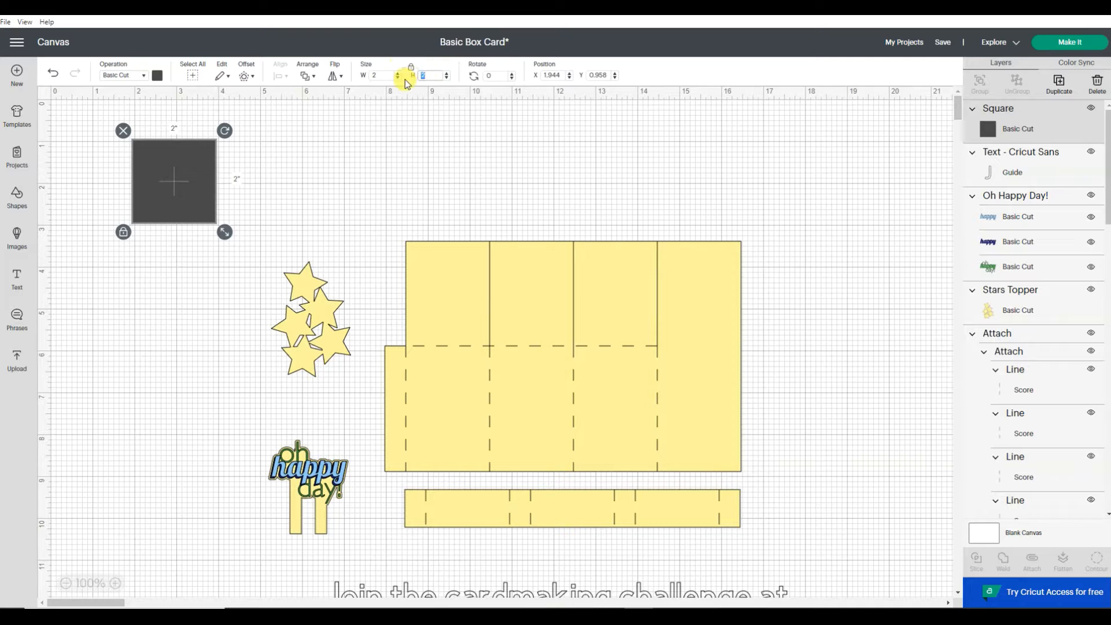
pyautogui.write('2.5')
pyautogui.press('Return')
pyautogui.click(378, 75)
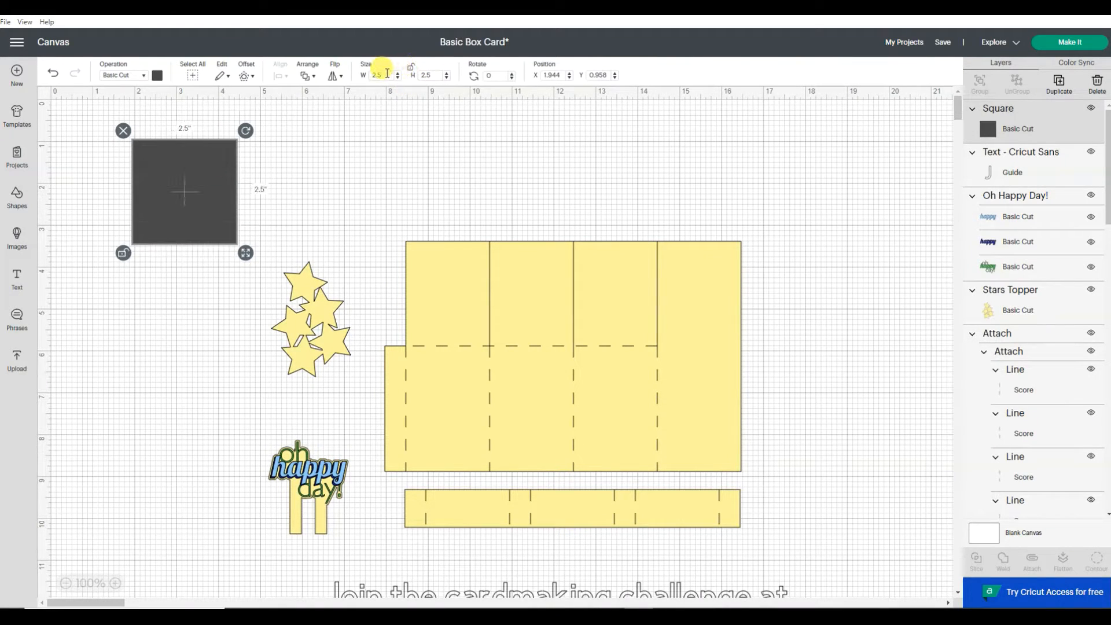
pyautogui.write('.5')
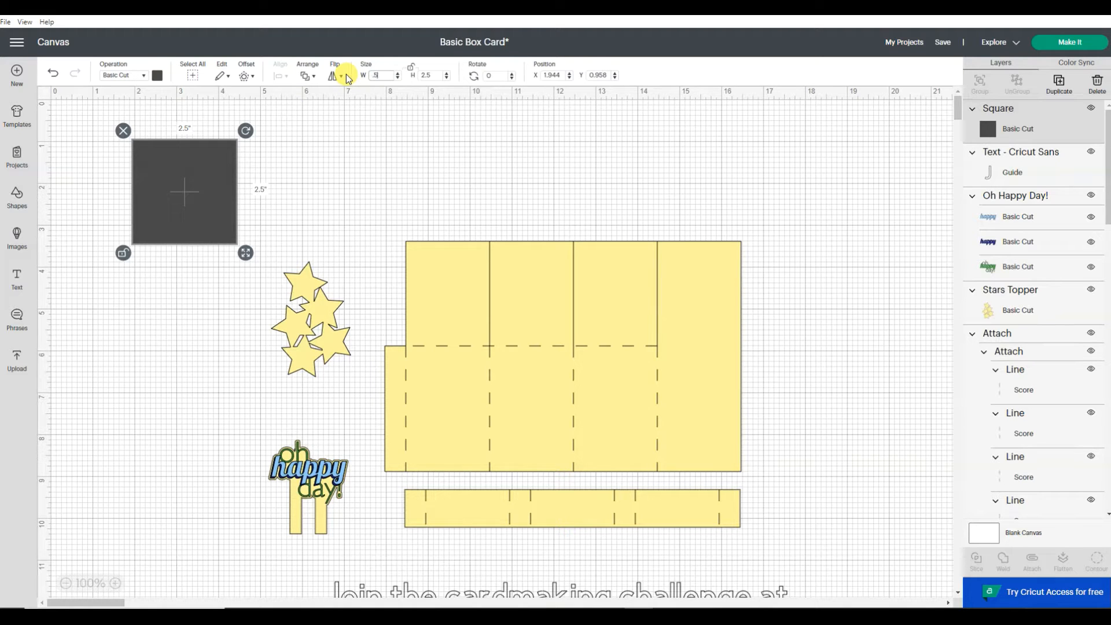
pyautogui.press('Return')
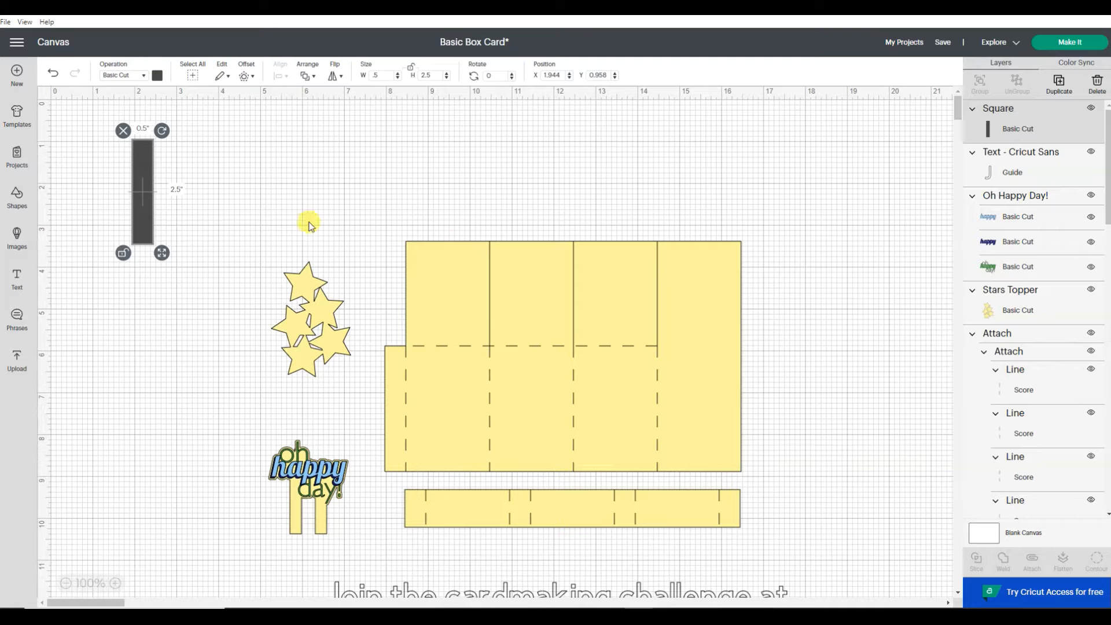
# Place the dark rectangle in the gap above the box base's side flap, and view the alignment options for both pieces.
pyautogui.moveTo(136, 193); pyautogui.dragTo(388, 292)
pyautogui.click(460, 206)
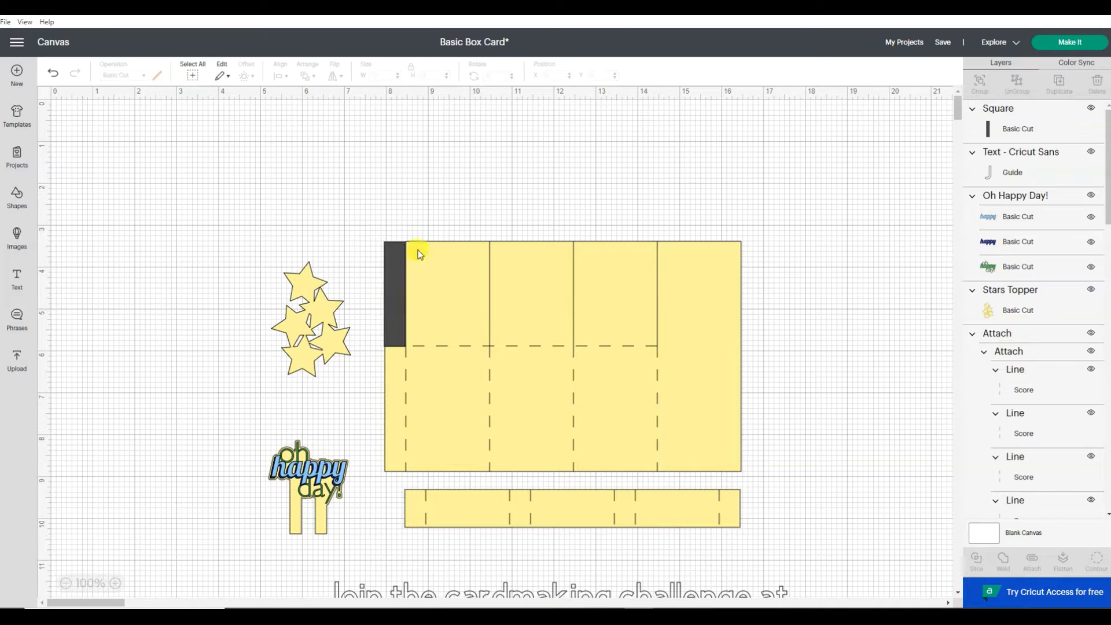
pyautogui.moveTo(357, 212); pyautogui.dragTo(786, 486)
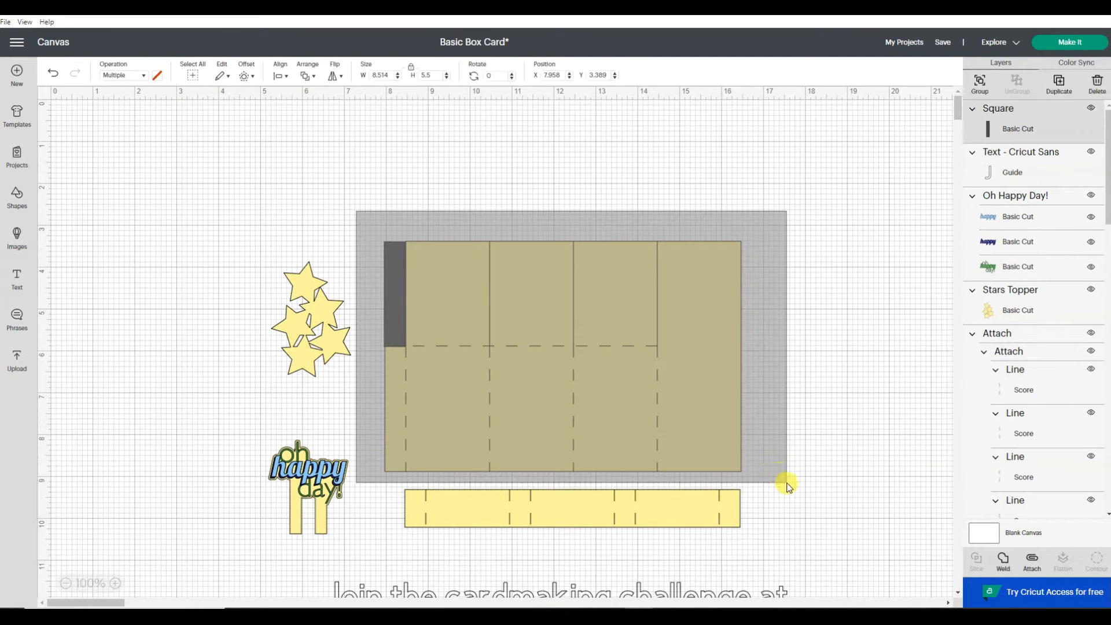
pyautogui.click(281, 75)
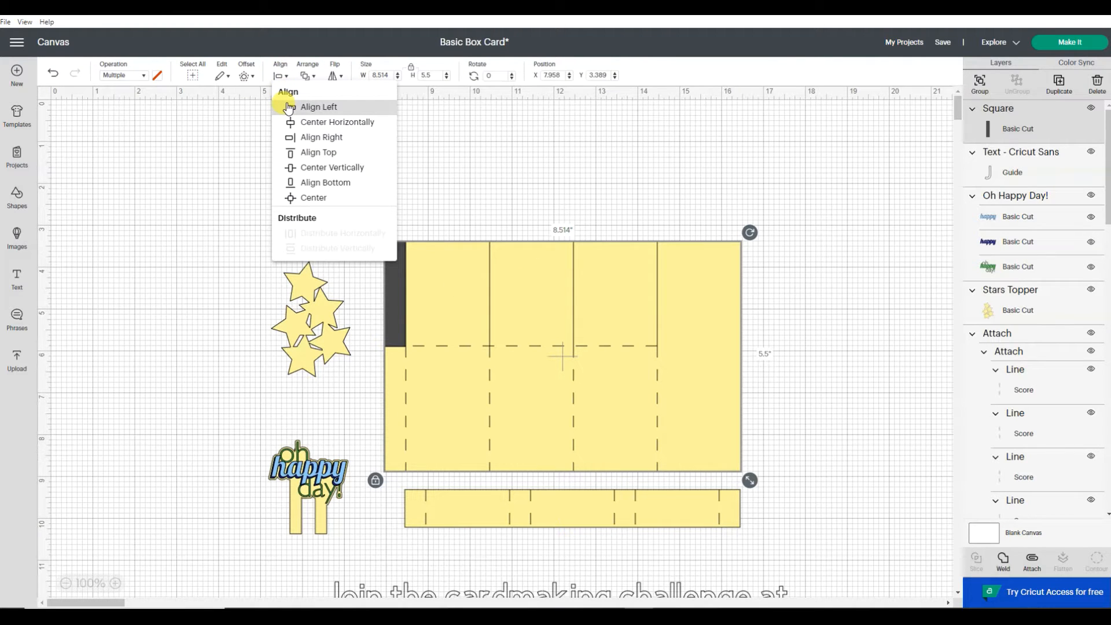
pyautogui.click(547, 172)
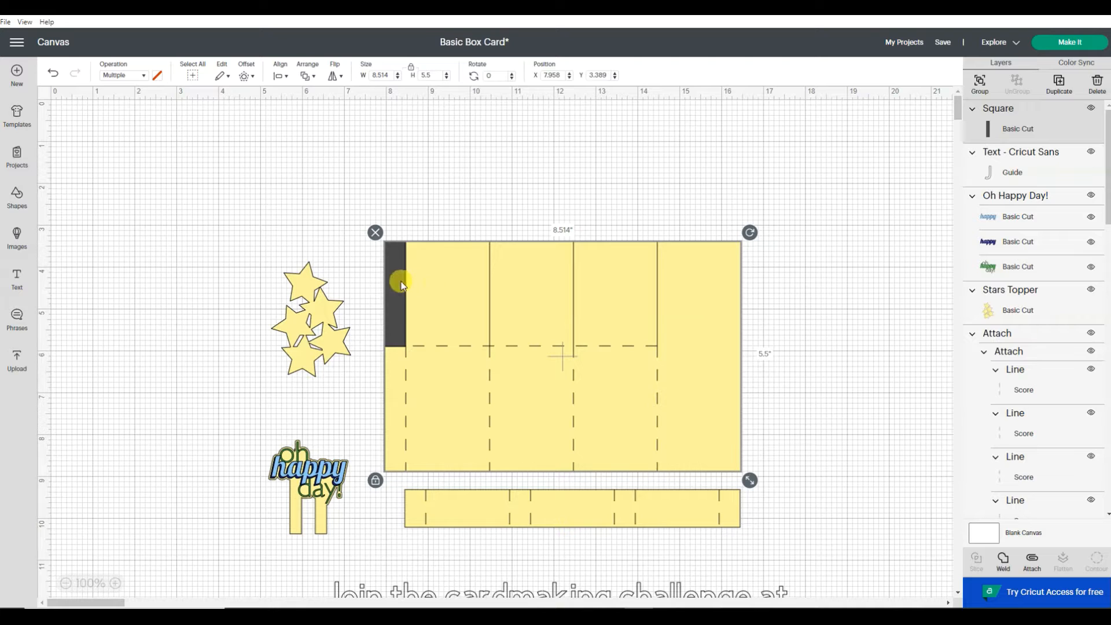
pyautogui.click(470, 190)
# Move the dark rectangle off the box base and delete it.
pyautogui.moveTo(398, 276); pyautogui.dragTo(212, 222)
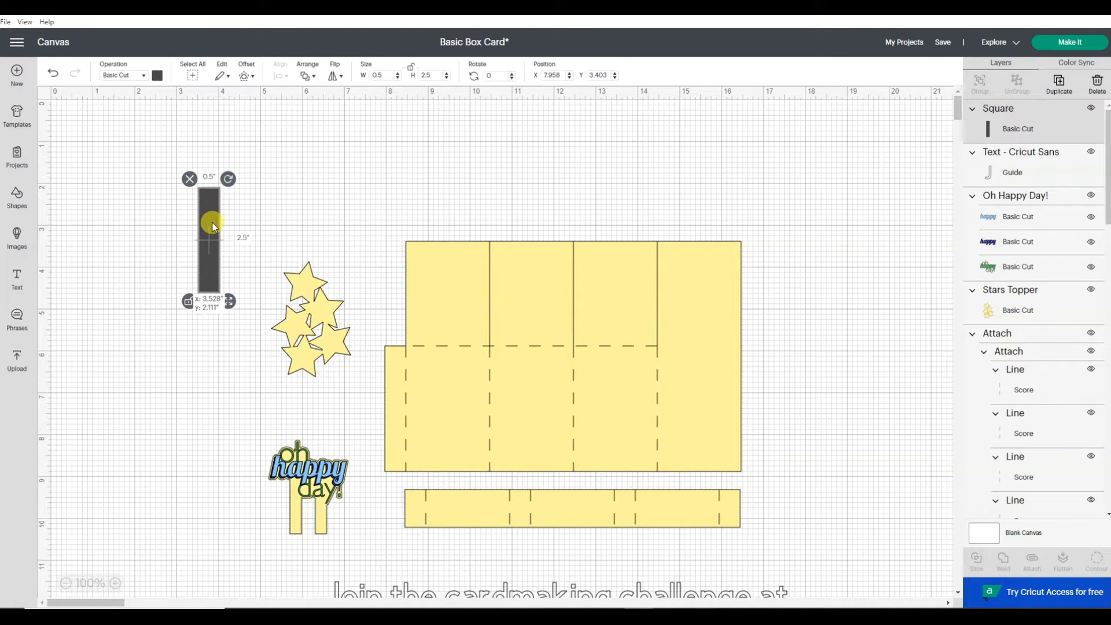
pyautogui.click(194, 182)
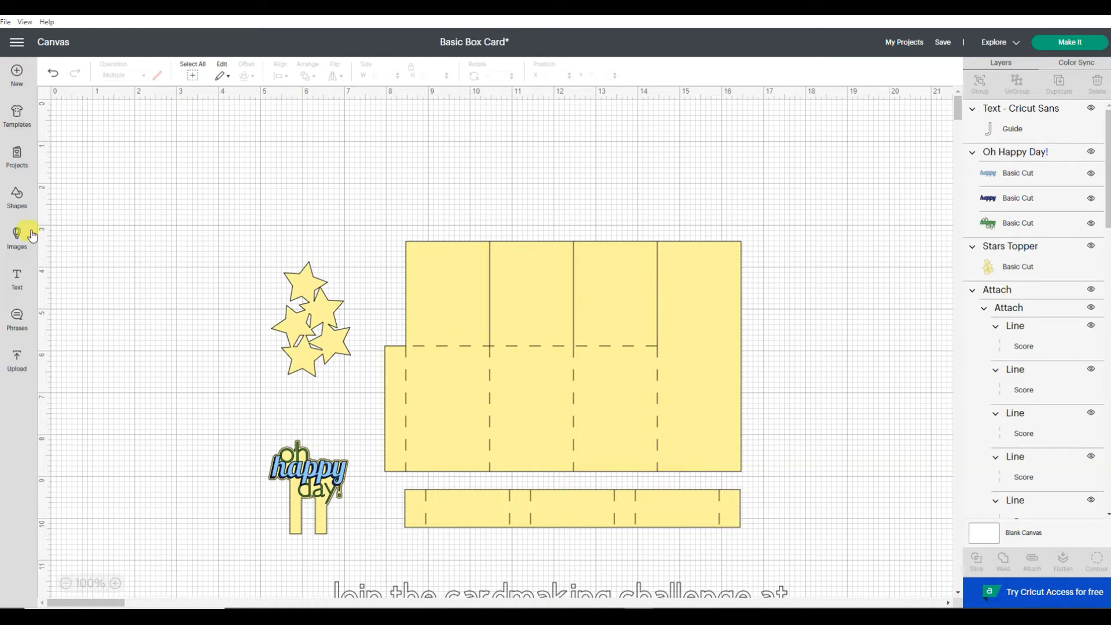
# Add a score line in the empty area above the stars at about X 2.722, Y 1.431, and change its operation to Basic Cut.
pyautogui.click(18, 201)
pyautogui.click(72, 129)
pyautogui.moveTo(104, 181); pyautogui.dragTo(177, 204)
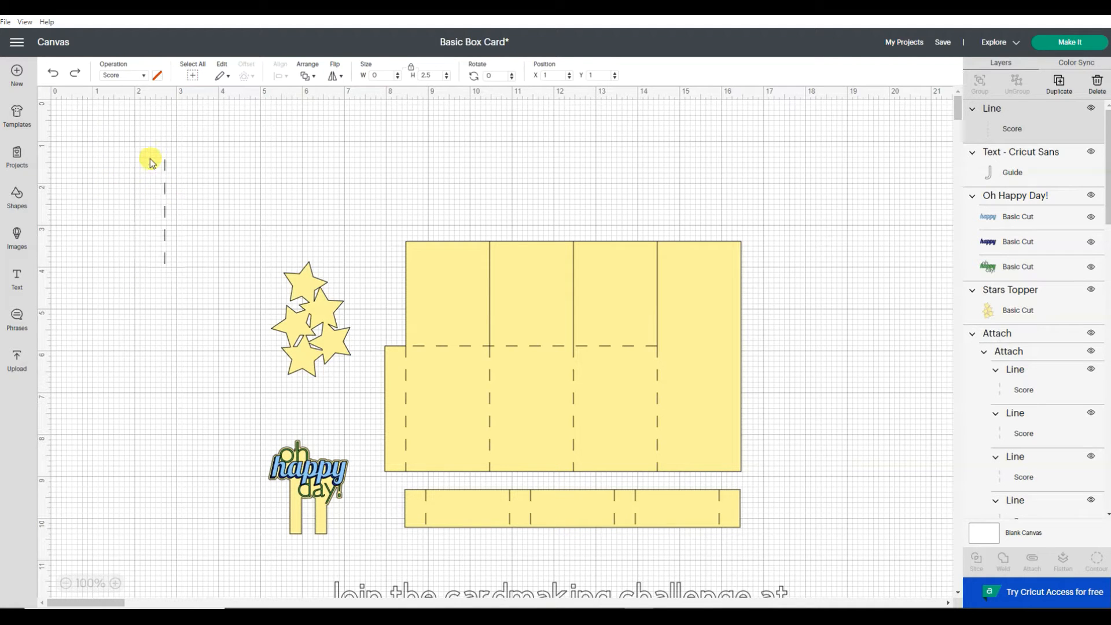
pyautogui.click(127, 75)
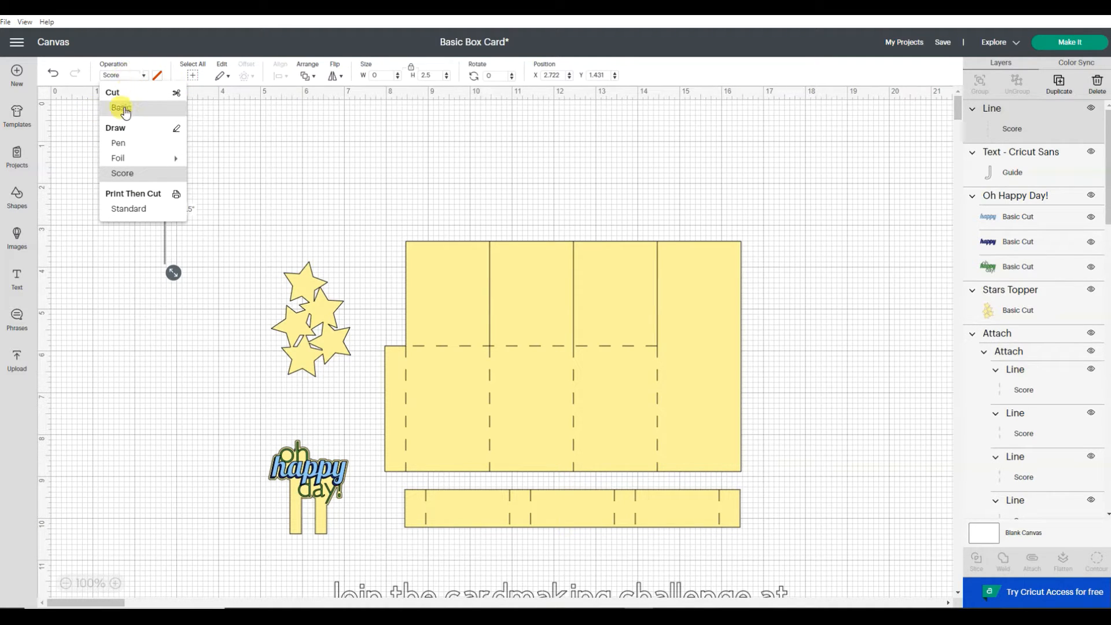
pyautogui.click(125, 111)
pyautogui.click(305, 189)
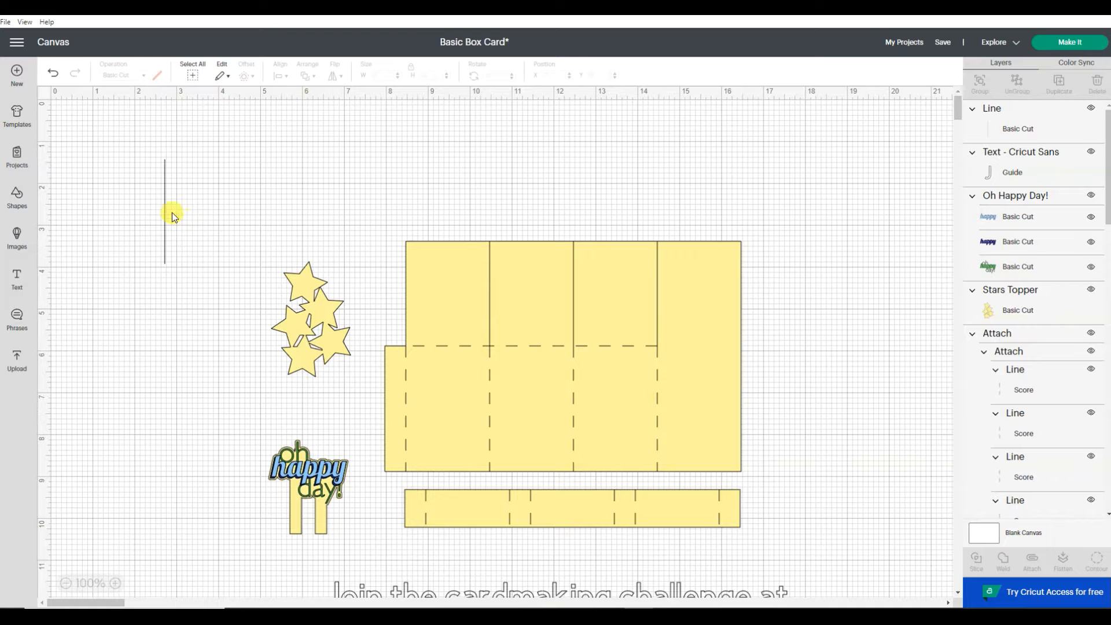
# Move the cut line beside the box base's tall panel at about X 17.361, Y 3.375, and duplicate it twice.
pyautogui.moveTo(168, 209); pyautogui.dragTo(779, 292)
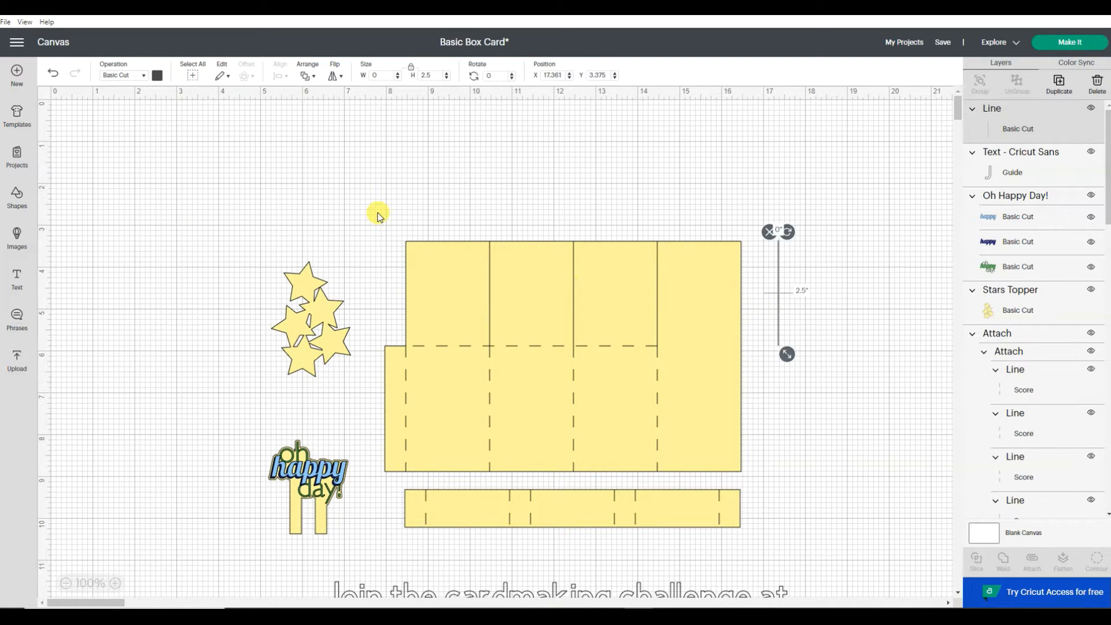
pyautogui.rightClick(781, 287)
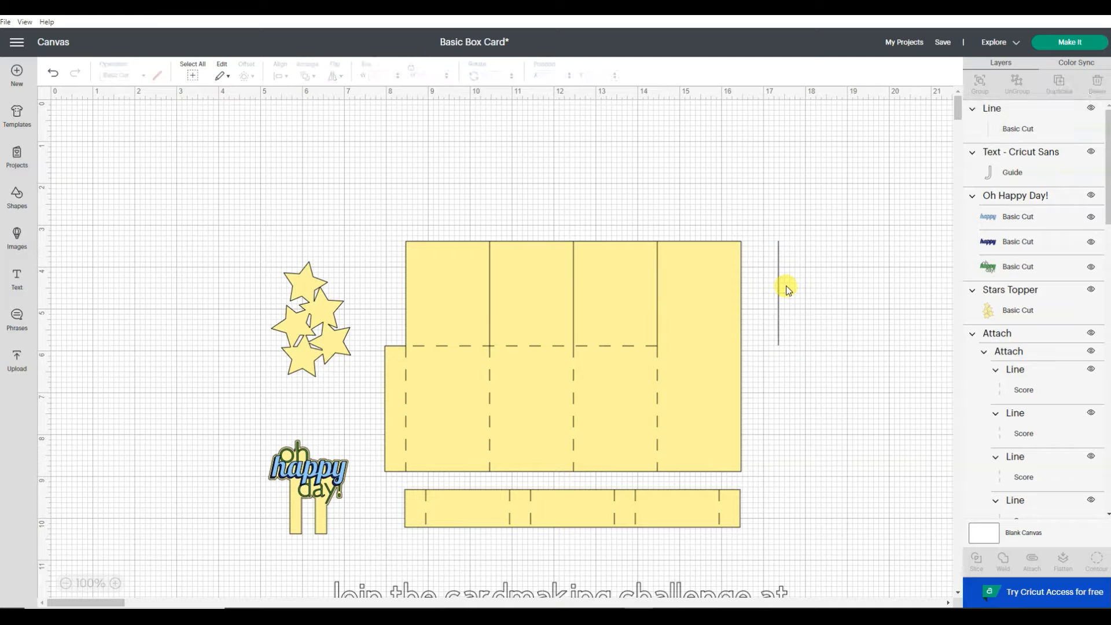
pyautogui.rightClick(782, 286)
pyautogui.rightClick(781, 285)
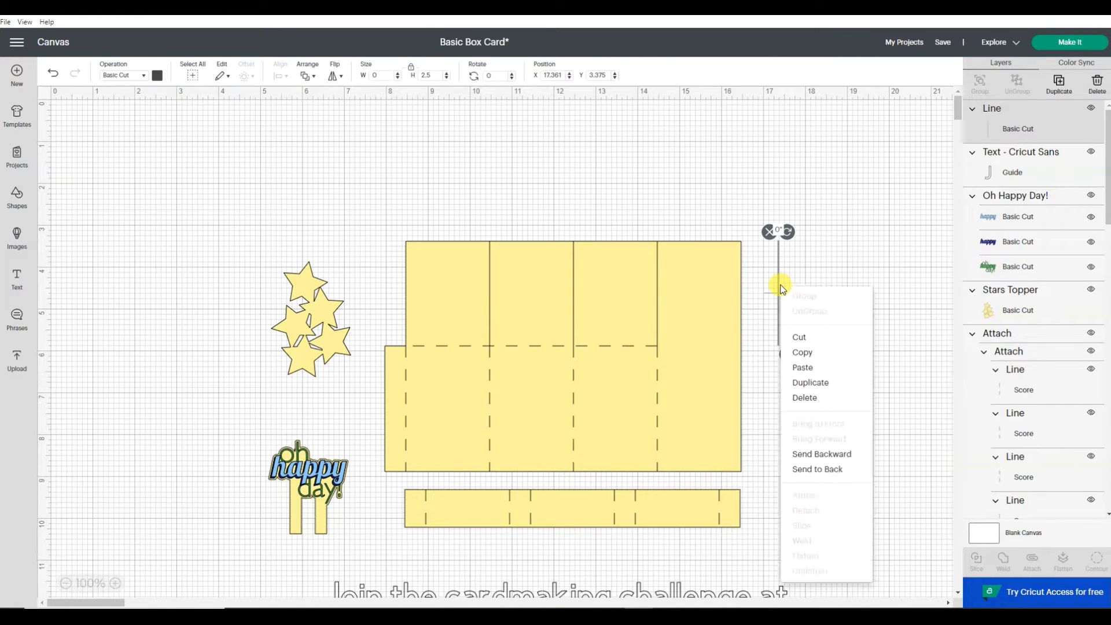
pyautogui.click(827, 381)
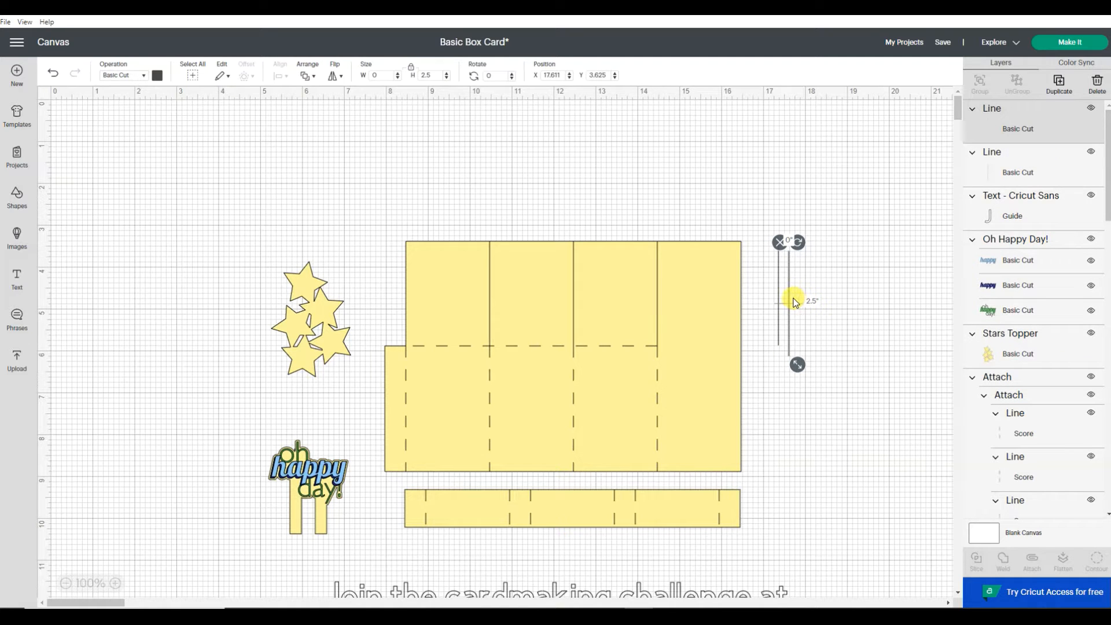
pyautogui.rightClick(794, 300)
pyautogui.click(829, 395)
# Select the three cut lines and center-align them so they stack on top of each other.
pyautogui.click(763, 234)
pyautogui.moveTo(765, 232); pyautogui.dragTo(853, 399)
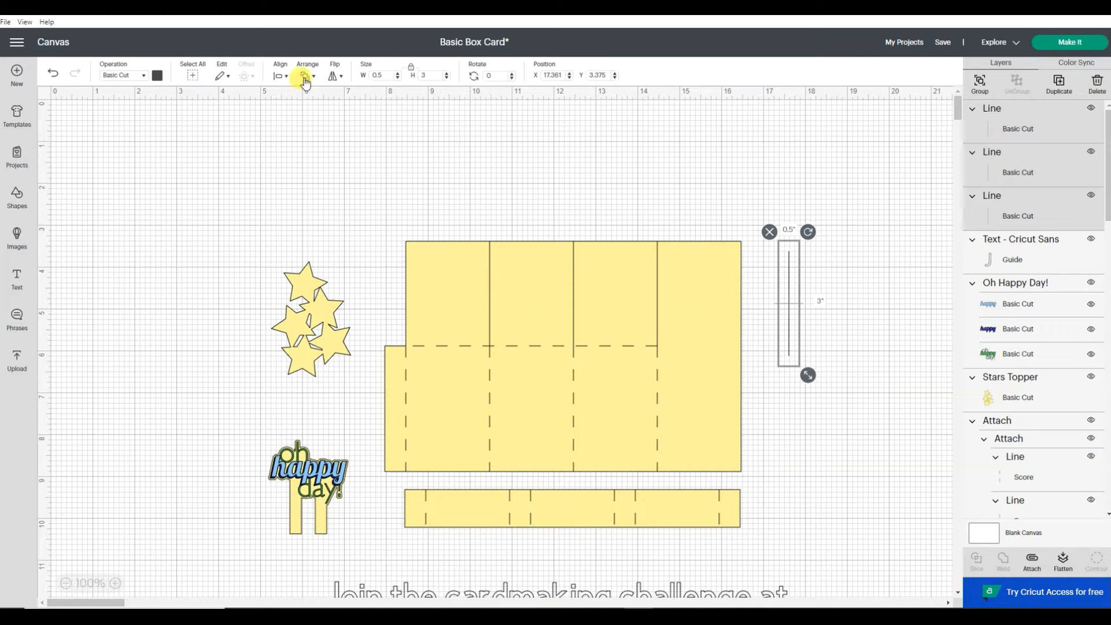
pyautogui.click(280, 75)
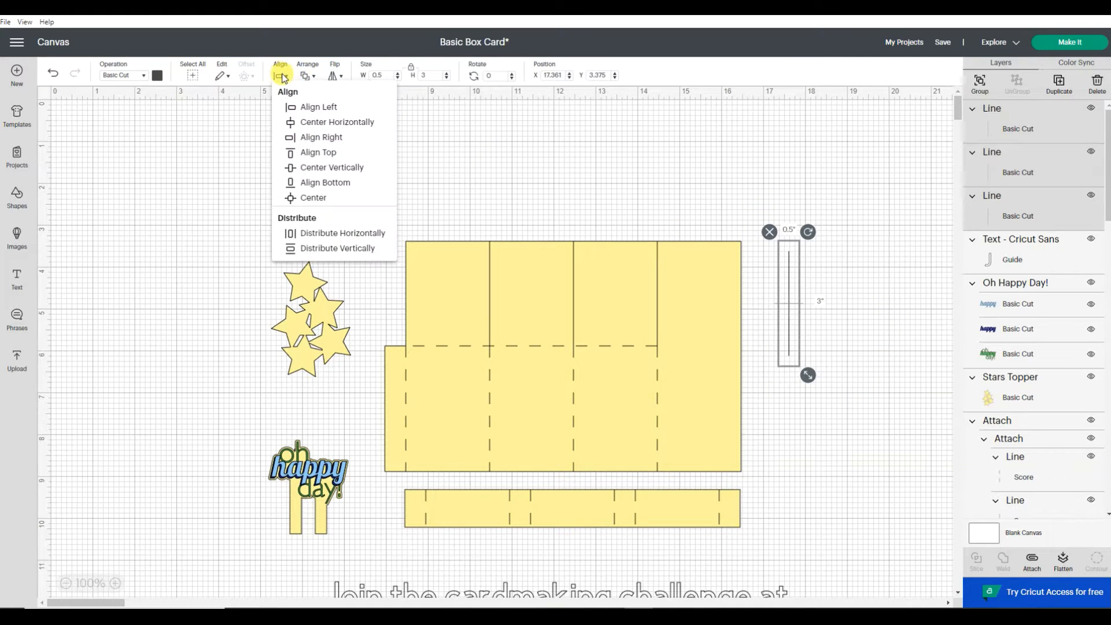
pyautogui.click(297, 198)
pyautogui.click(424, 182)
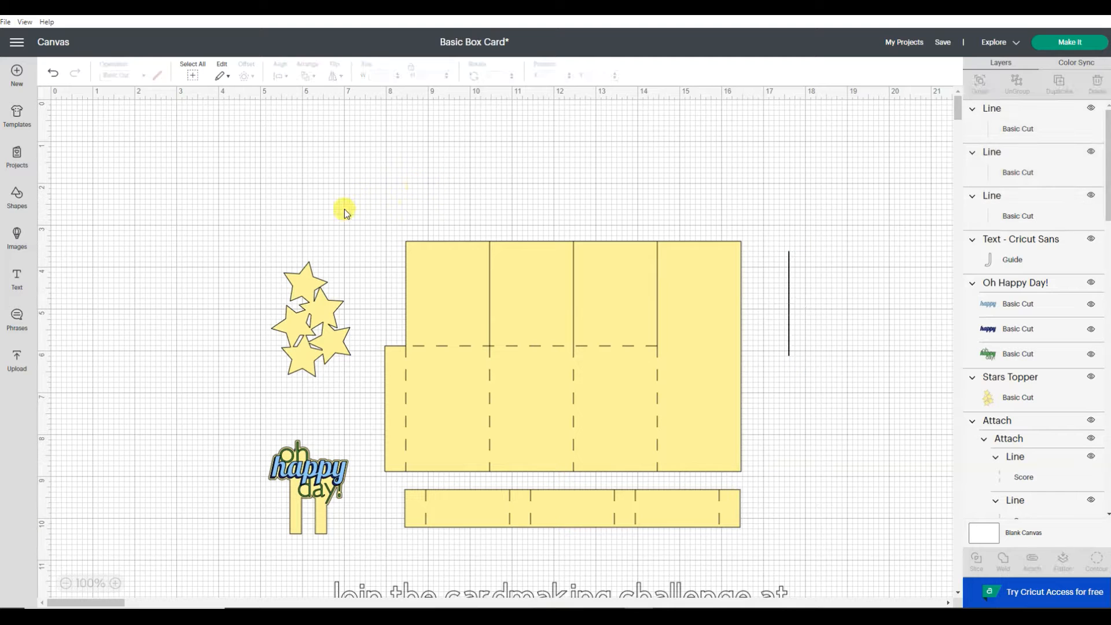
# Select the stacked cut lines together with the box base and align them all to the right and to the top.
pyautogui.moveTo(368, 224); pyautogui.dragTo(819, 474)
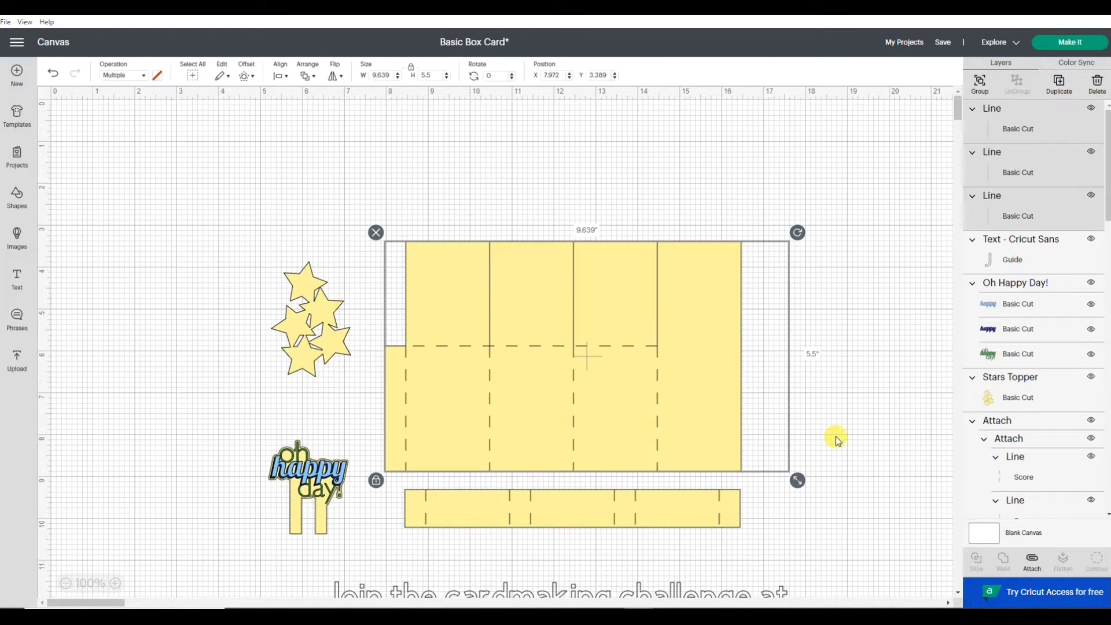
pyautogui.click(283, 76)
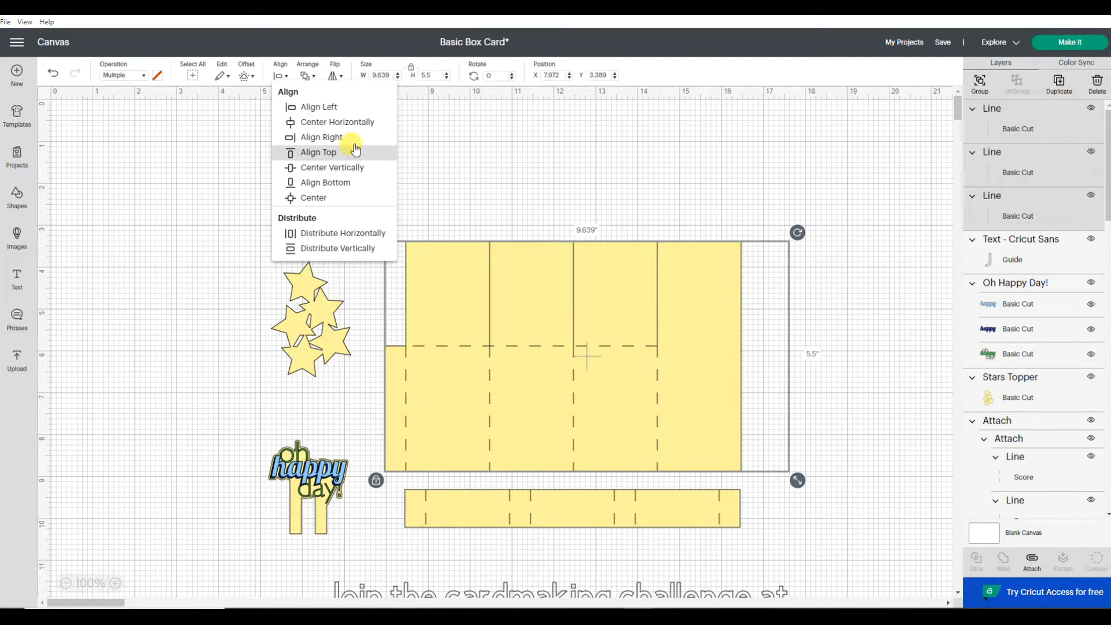
pyautogui.click(280, 75)
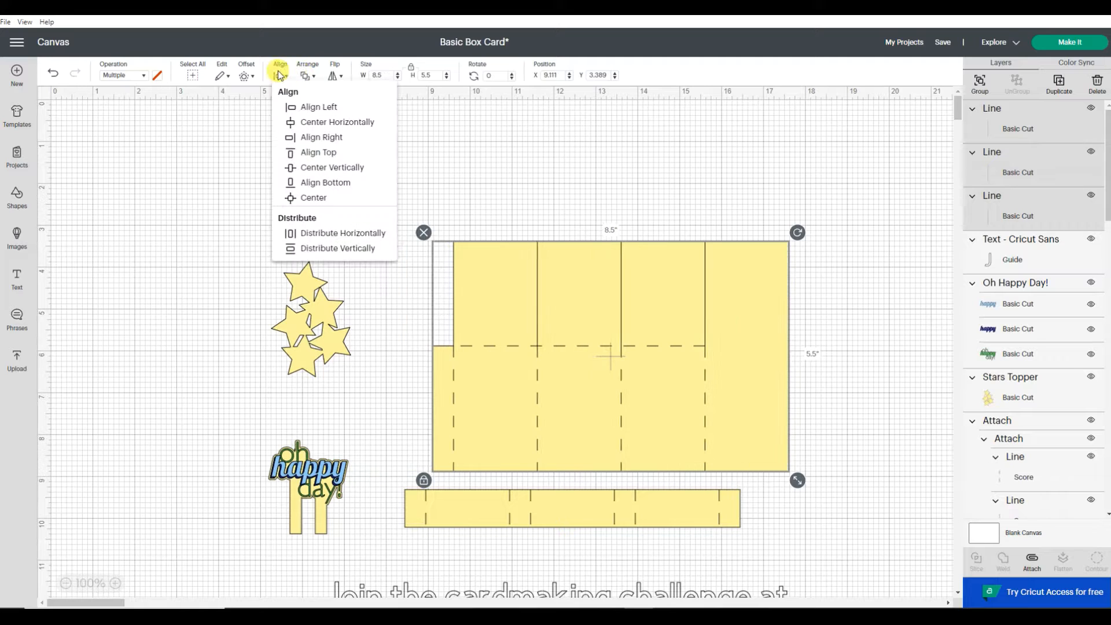
pyautogui.click(311, 153)
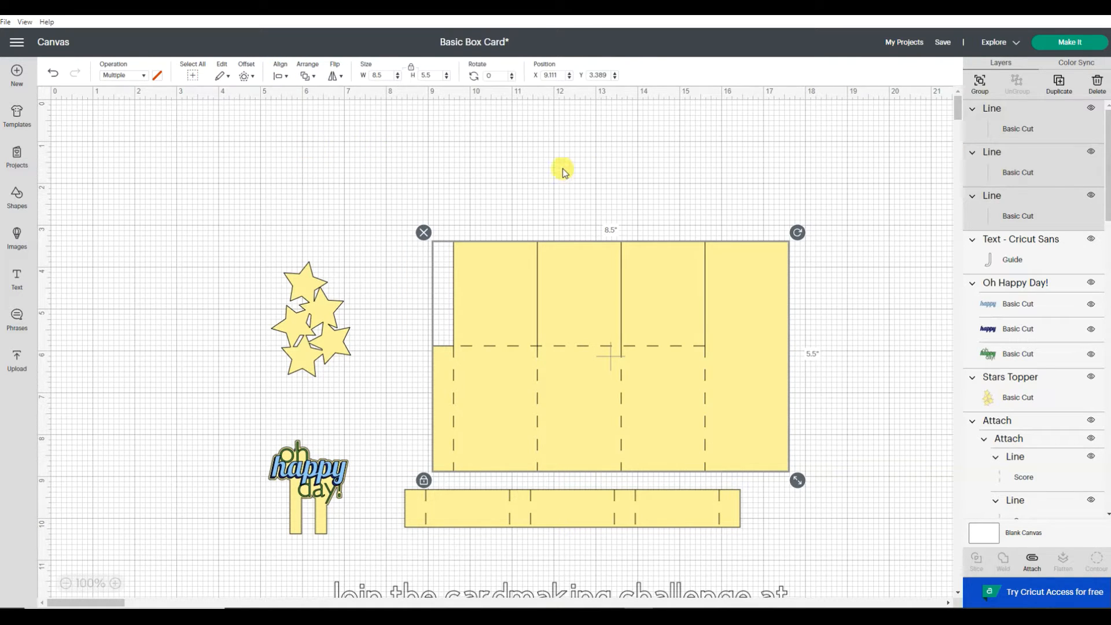
pyautogui.click(848, 214)
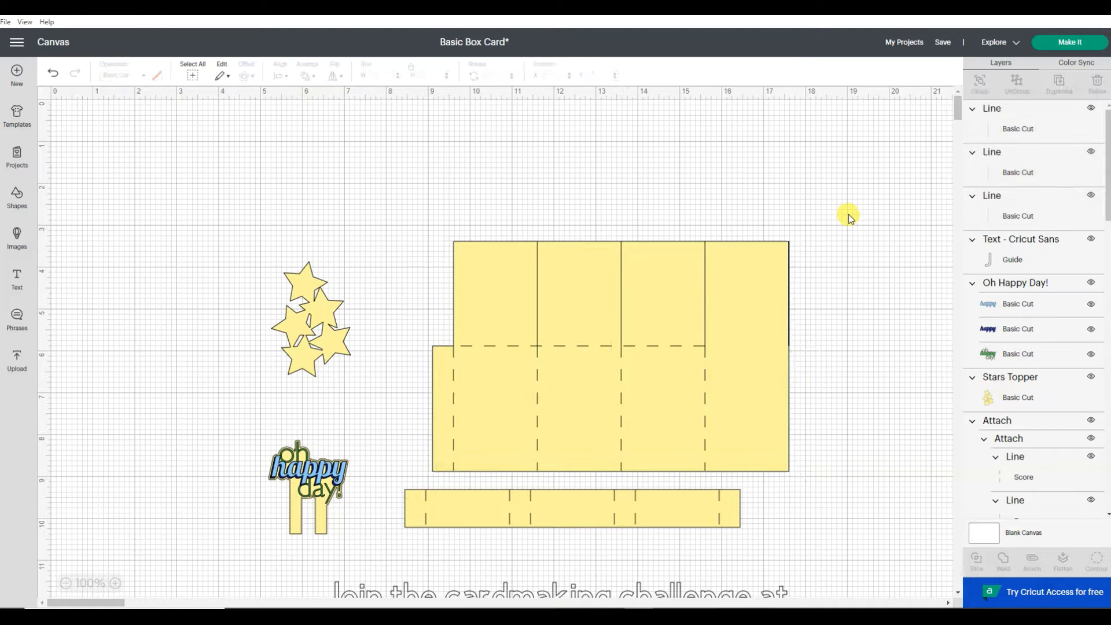
# Position two of the stacked cut lines above the box base's vertical score lines at about X 15.6 and X 13.6.
pyautogui.click(790, 281)
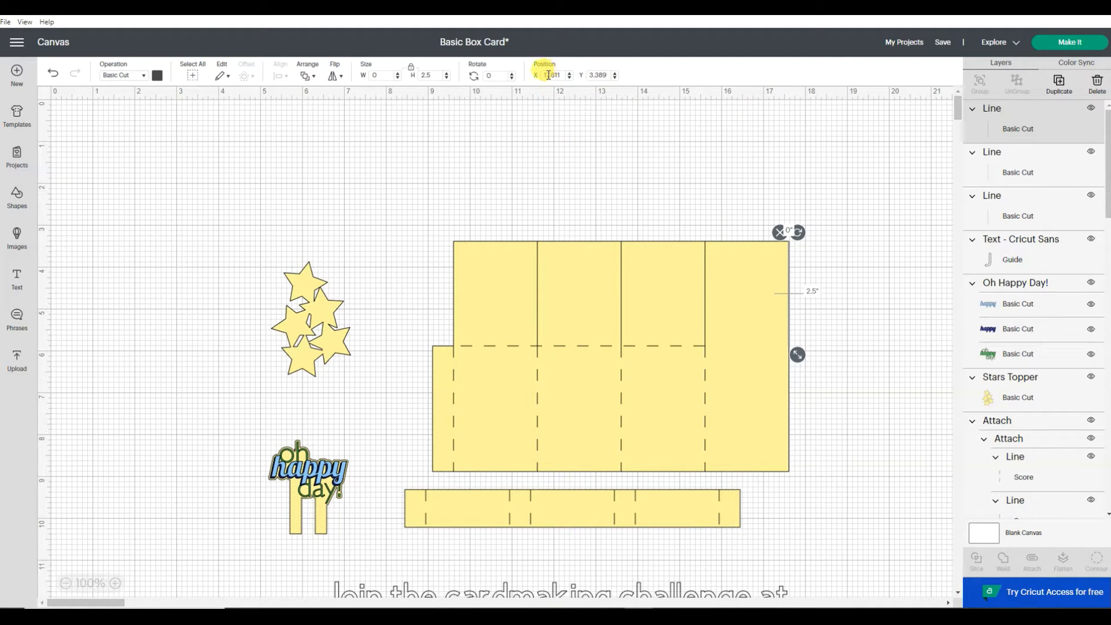
pyautogui.click(791, 292)
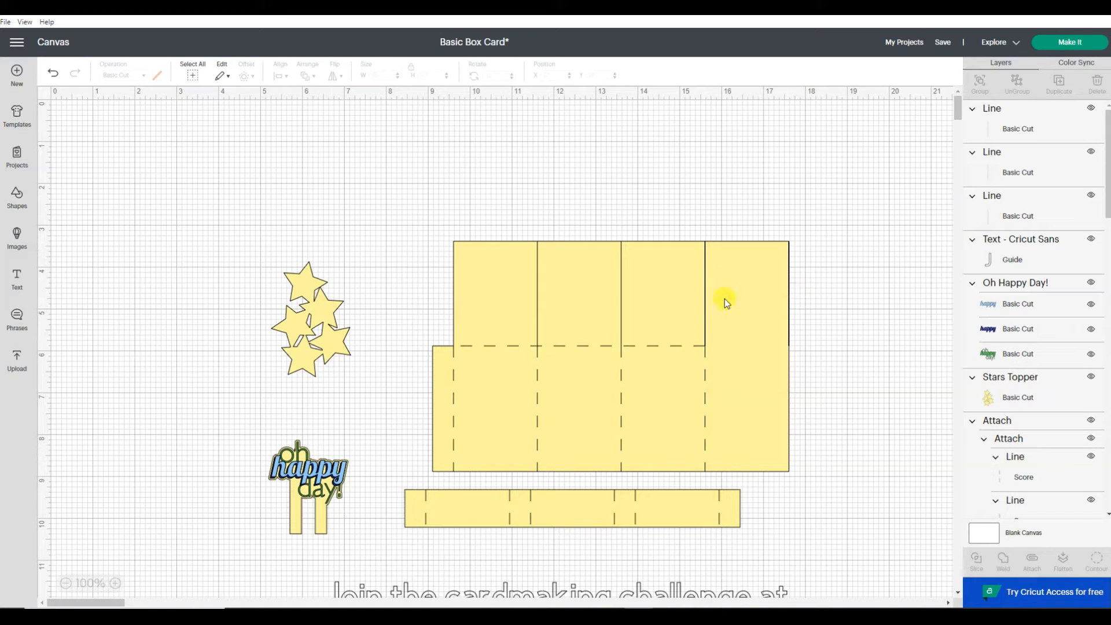
pyautogui.click(789, 295)
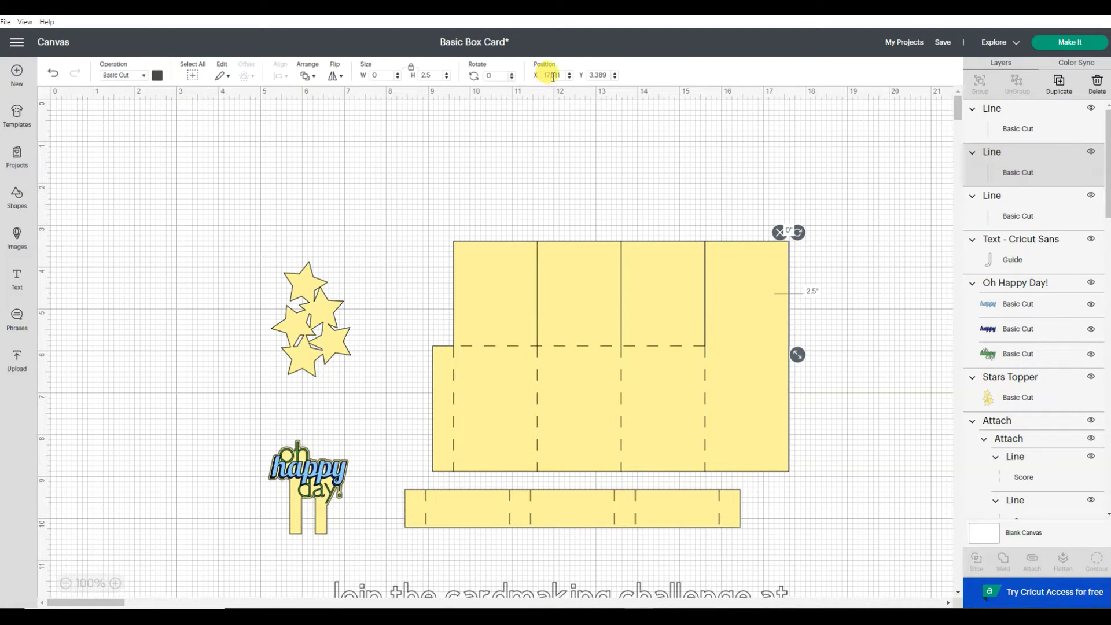
pyautogui.moveTo(550, 77); pyautogui.dragTo(536, 80)
pyautogui.write('13')
pyautogui.press('Return')
# Set the X position of the remaining cut line on the box base's outer edge to 11.611.
pyautogui.click(788, 292)
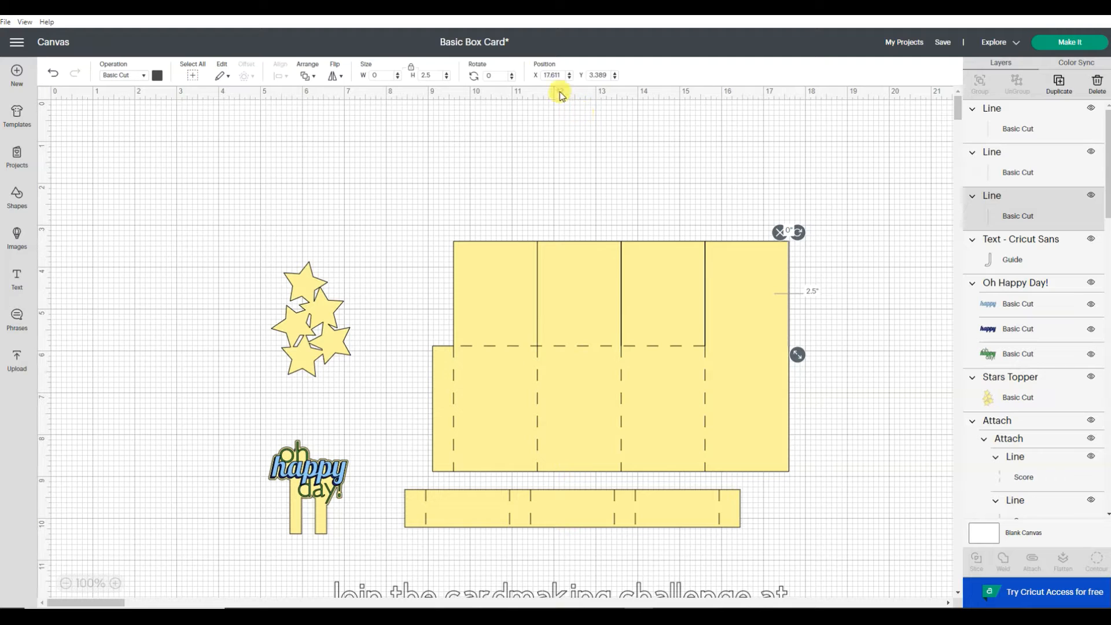
pyautogui.moveTo(551, 76); pyautogui.dragTo(537, 80)
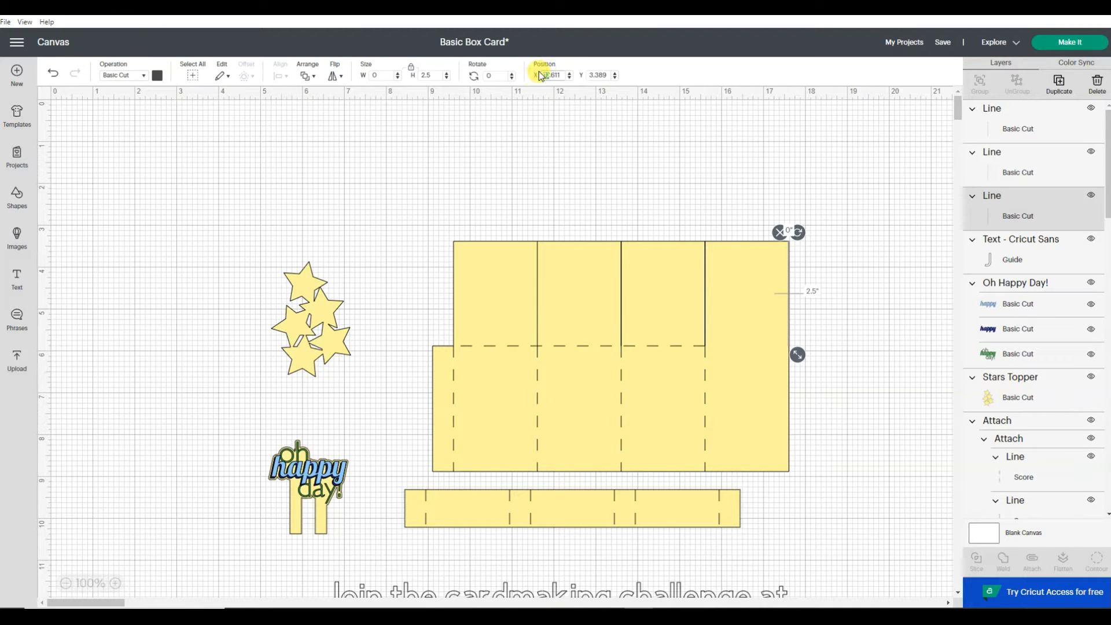
pyautogui.write('11')
pyautogui.press('Return')
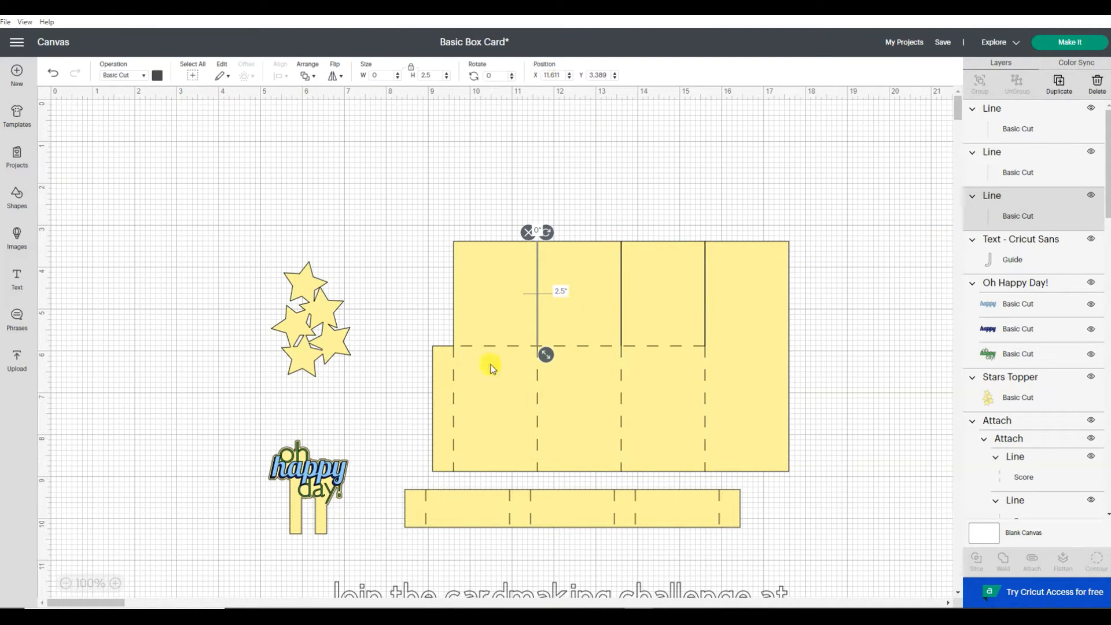
pyautogui.click(867, 305)
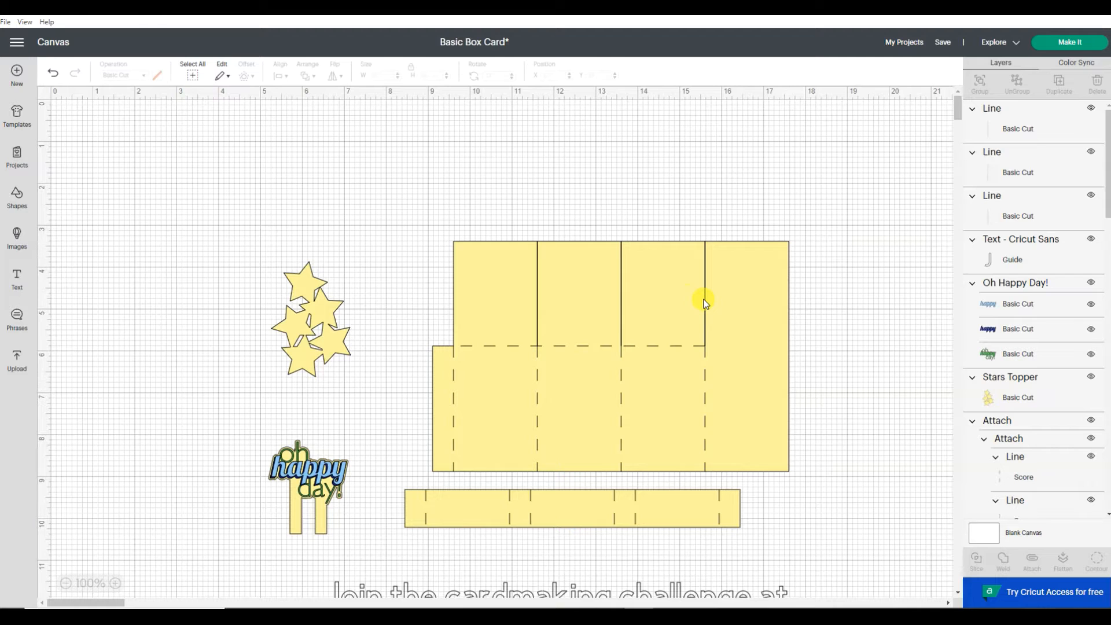
# Undo the added cut lines and the box base moves, and select the attached box base.
pyautogui.hotkey('ctrl', 'z')
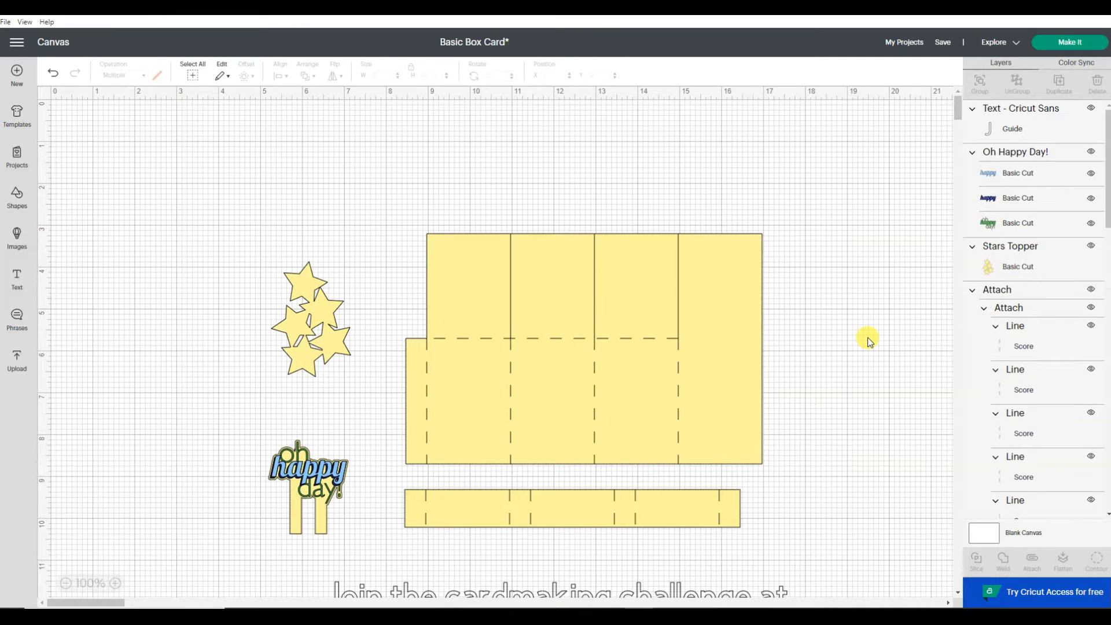
pyautogui.click(657, 276)
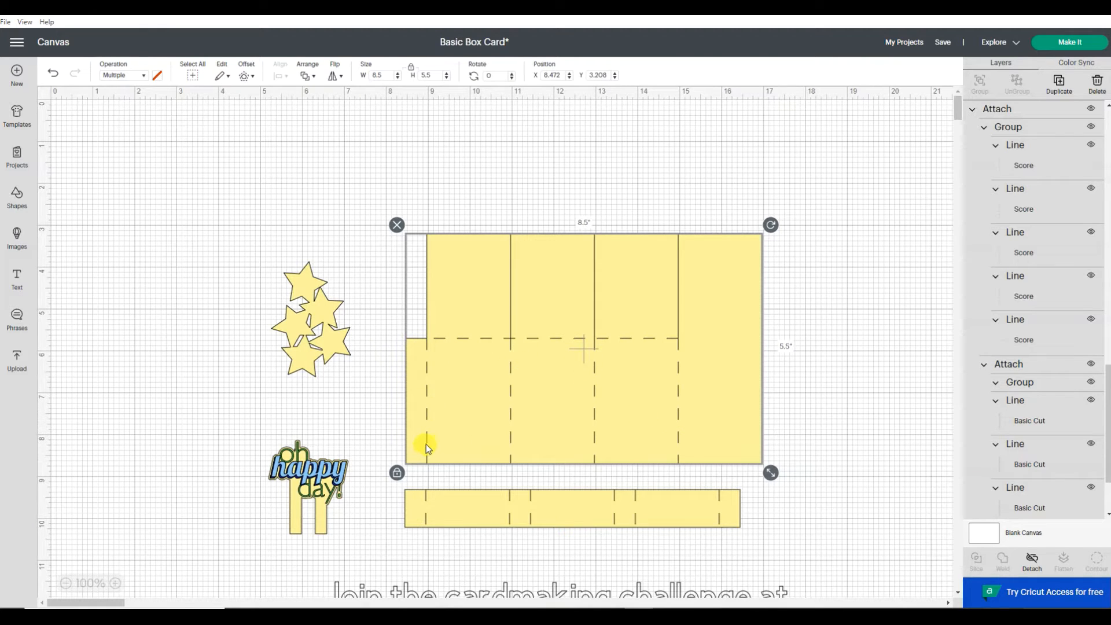
pyautogui.click(831, 315)
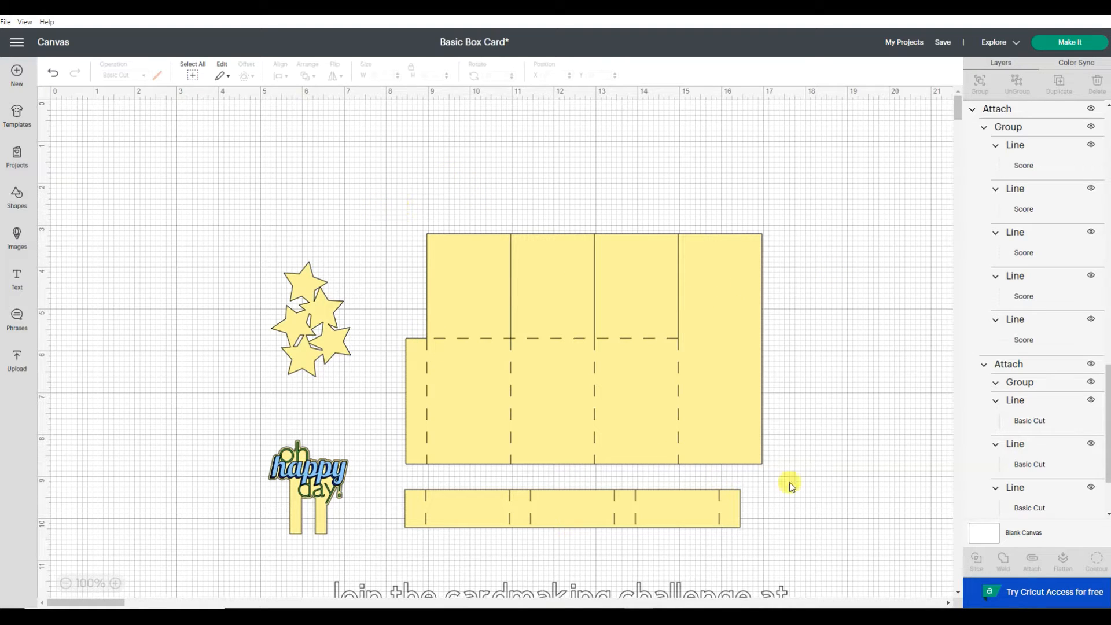
pyautogui.moveTo(401, 218); pyautogui.dragTo(808, 467)
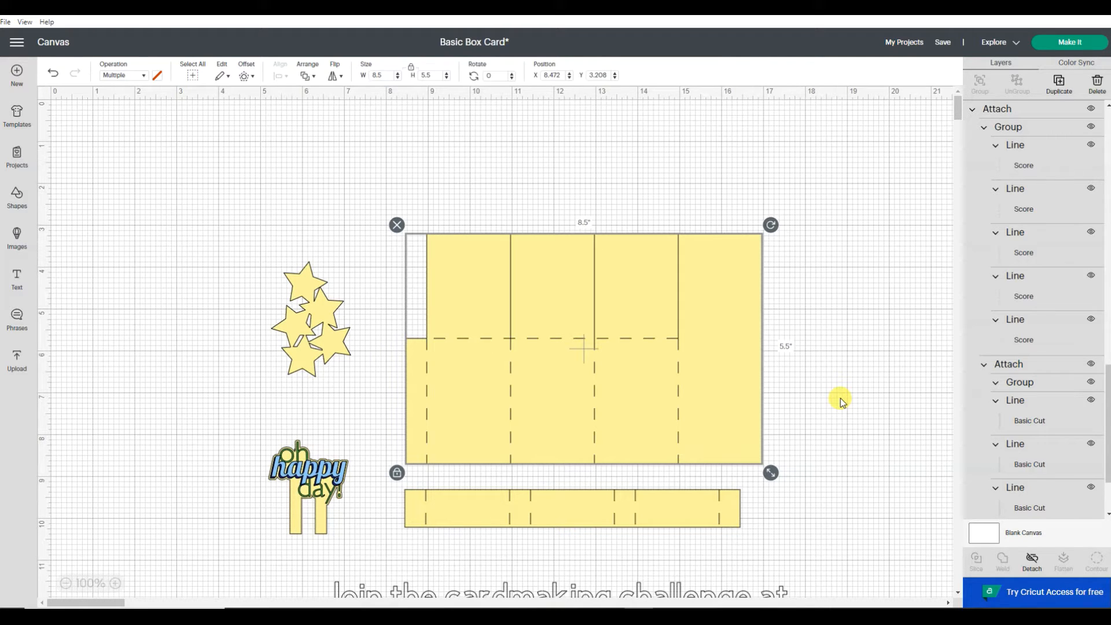
# Show the hidden Group Offset layer and place the tall green mat on the box base's full-height panel at about X 15.097, Y 3.347.
pyautogui.click(847, 241)
pyautogui.scroll(3, 1056, 232)
pyautogui.scroll(5, 1057, 233)
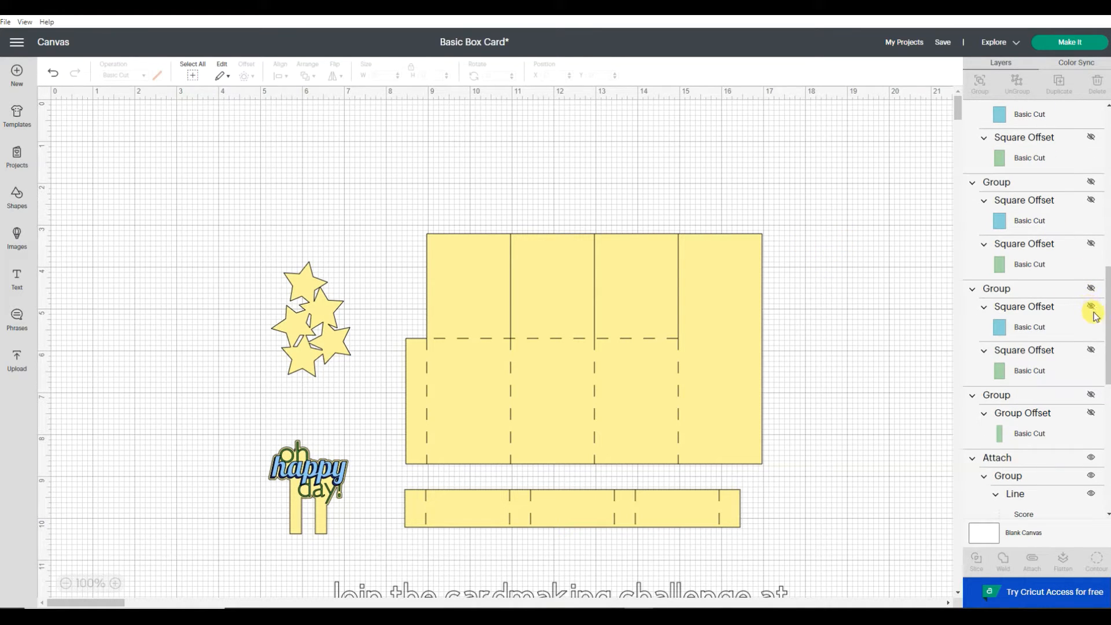
pyautogui.click(1091, 395)
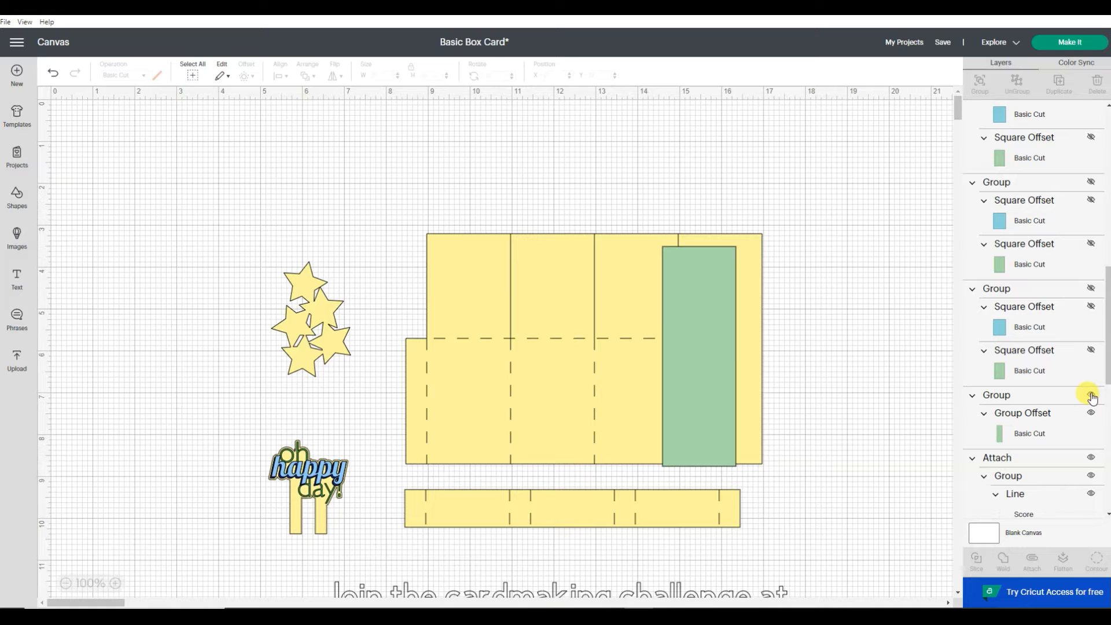
pyautogui.click(713, 338)
pyautogui.moveTo(719, 338); pyautogui.dragTo(734, 331)
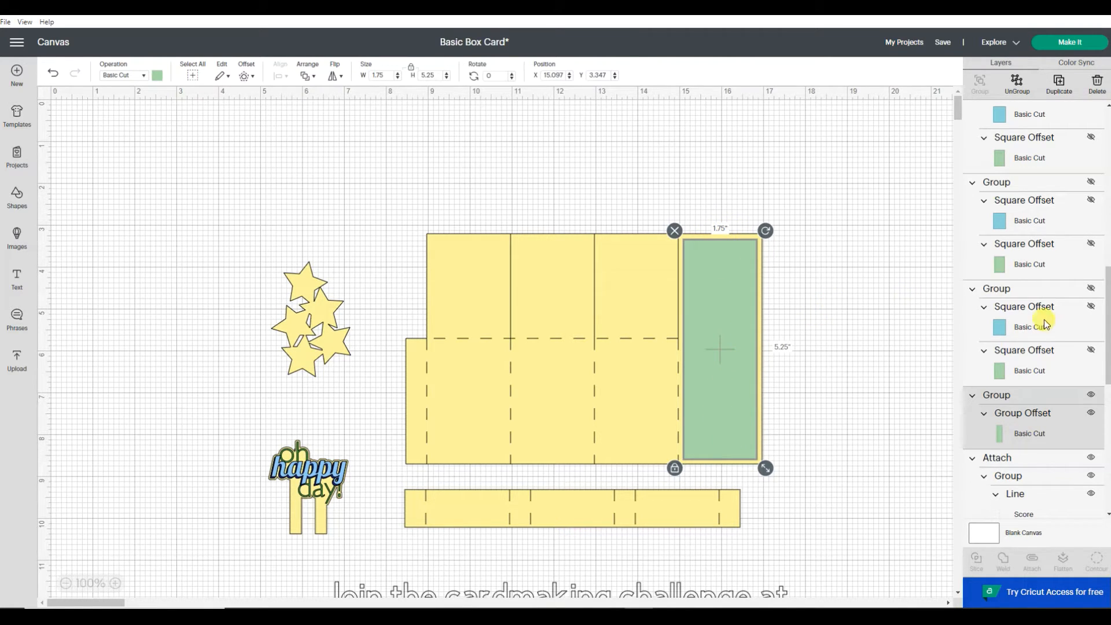
# Show the hidden blue-and-green mat groups and position them over the other three columns of the box base.
pyautogui.click(1090, 184)
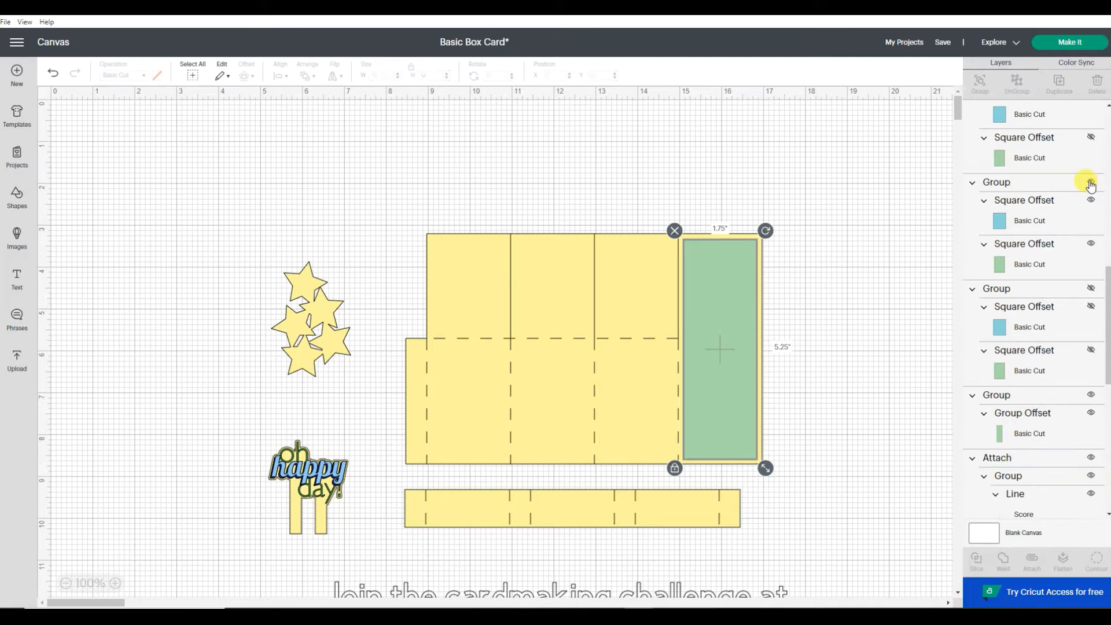
pyautogui.moveTo(554, 311); pyautogui.dragTo(578, 303)
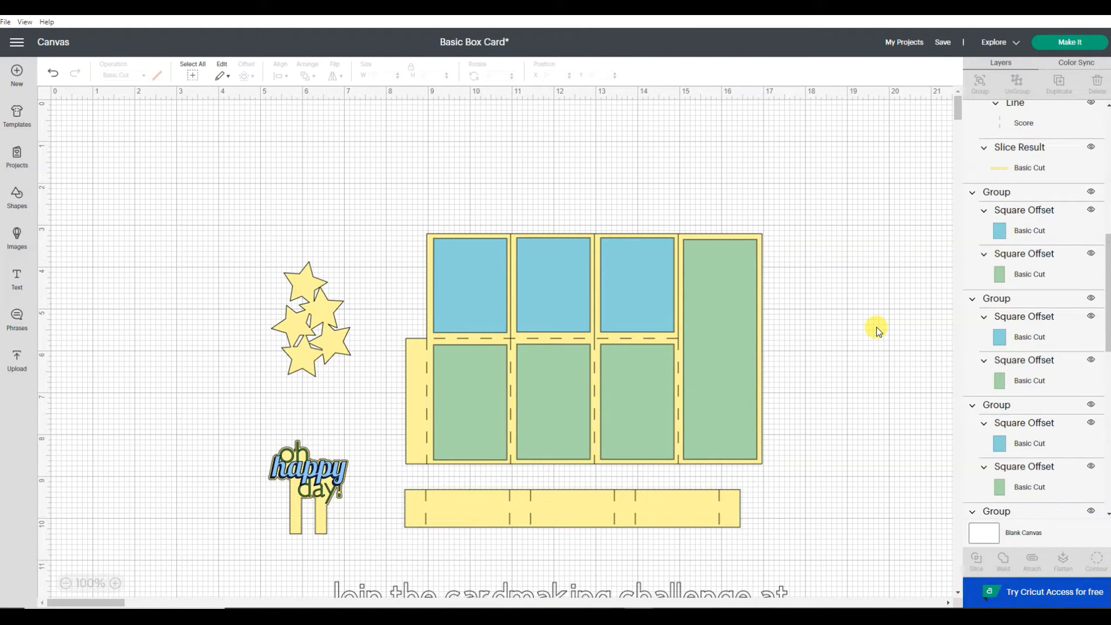
# Shift the scored strip below the box base to about X 8.88, Y 9.236.
pyautogui.scroll(-2, 876, 331)
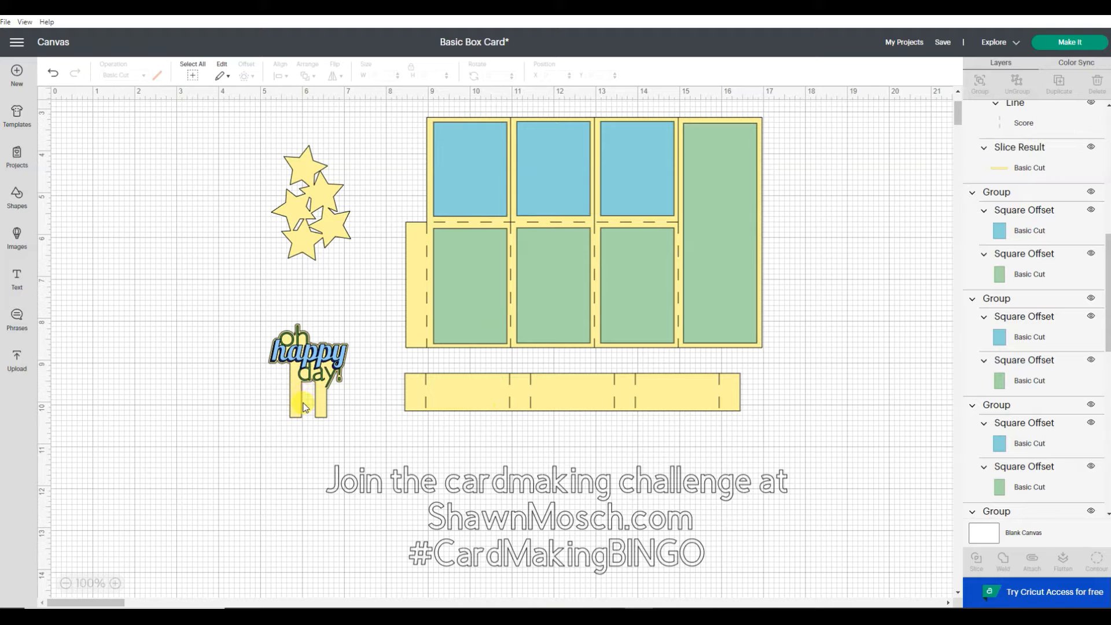
pyautogui.click(453, 394)
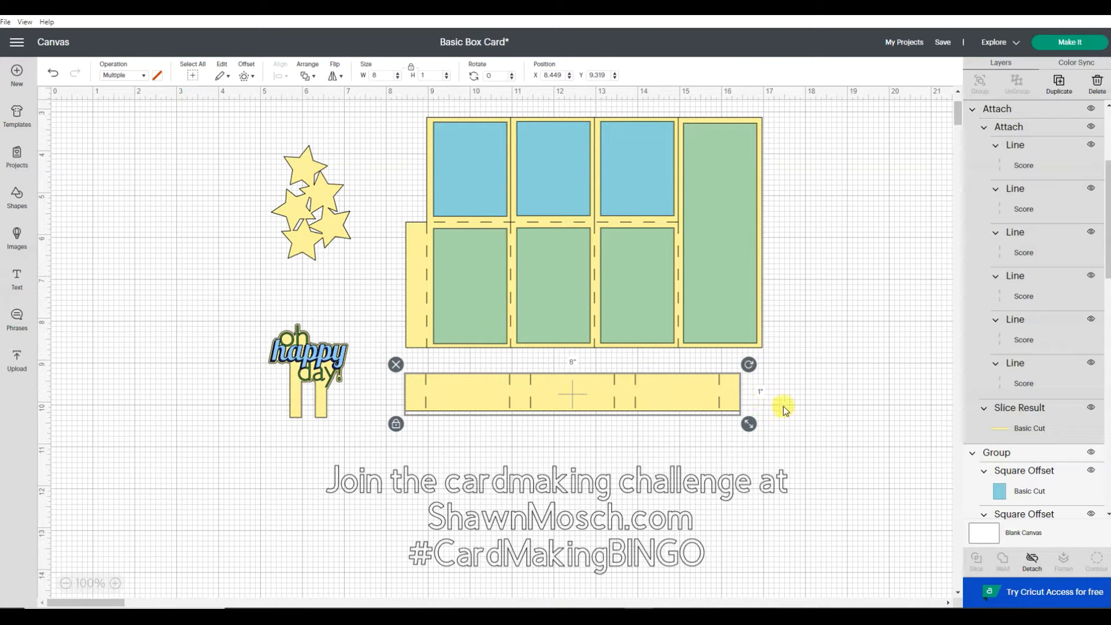
pyautogui.click(526, 454)
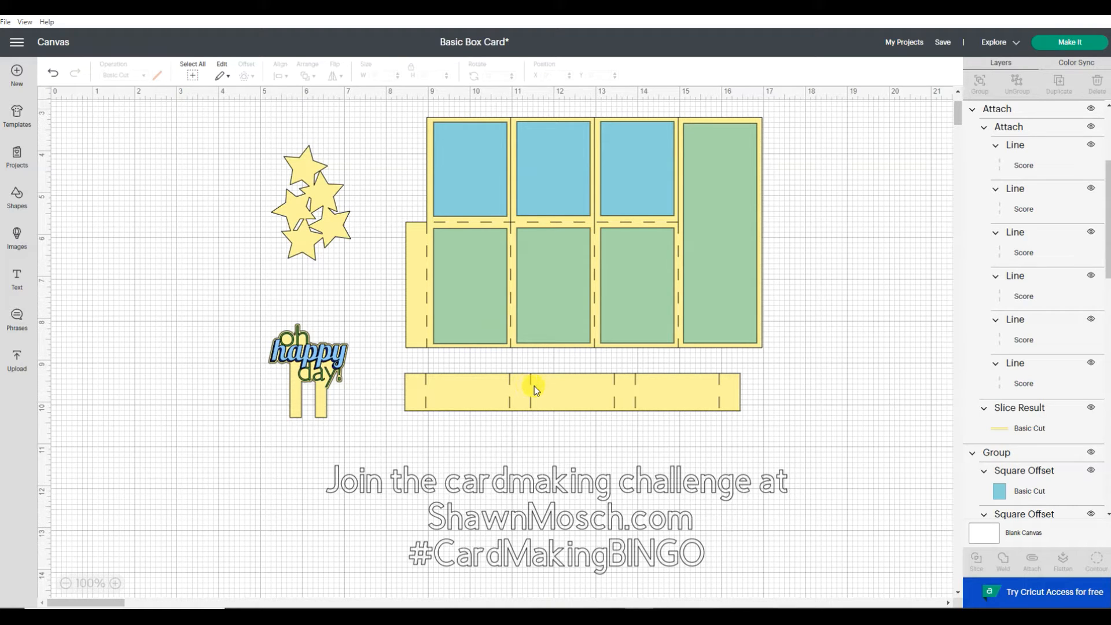
pyautogui.moveTo(544, 390)
pyautogui.mouseDown()
pyautogui.moveTo(523, 384)
pyautogui.moveTo(543, 394)
pyautogui.mouseUp()
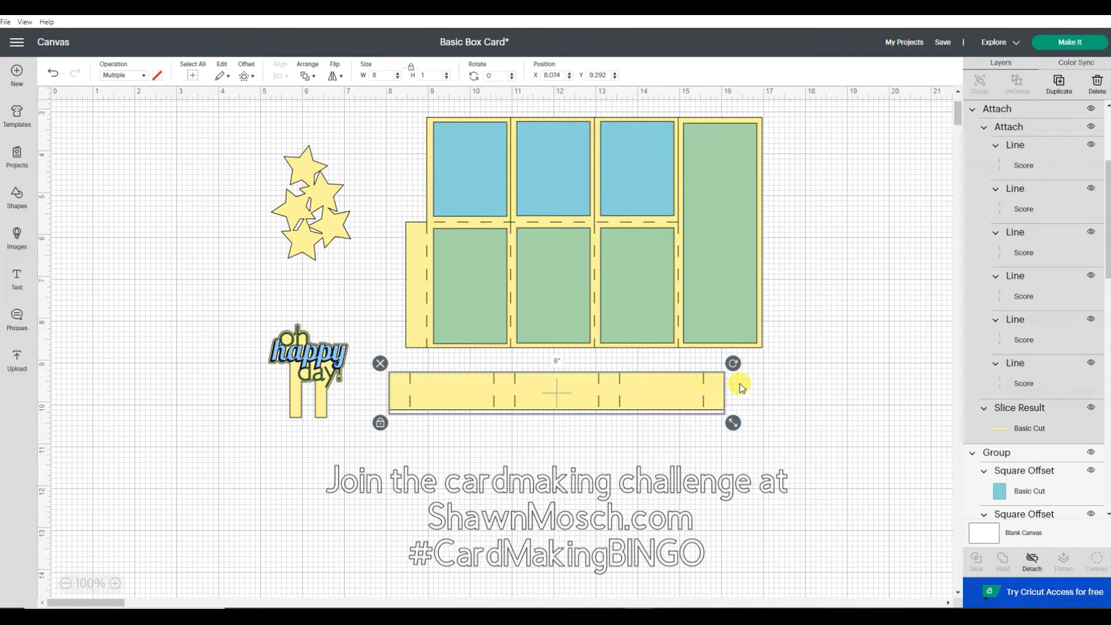
pyautogui.moveTo(713, 386); pyautogui.dragTo(747, 384)
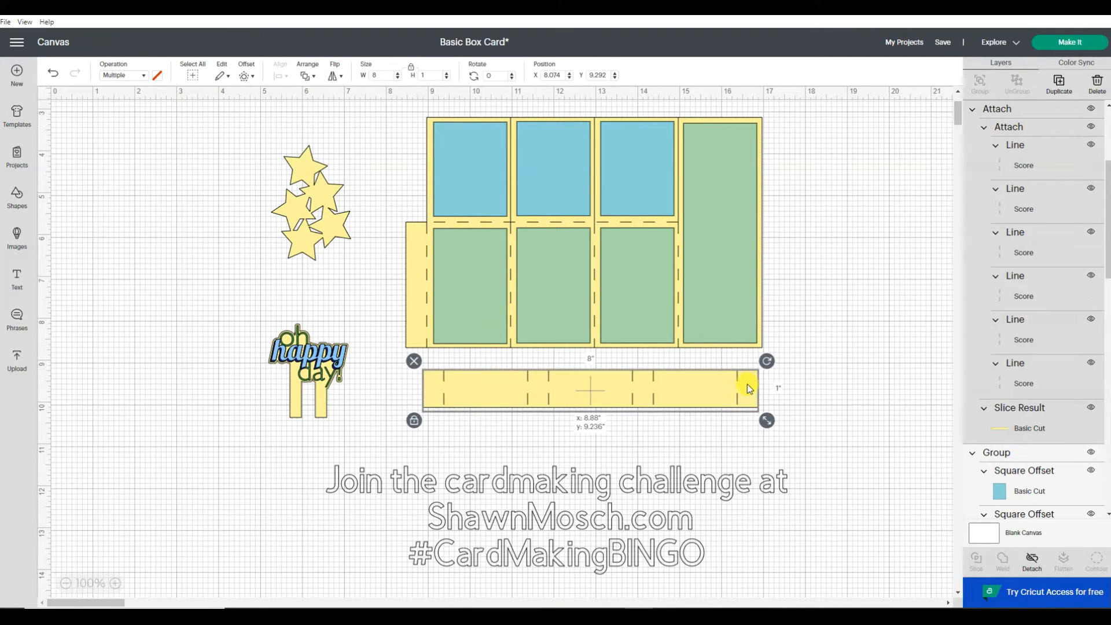
pyautogui.click(334, 421)
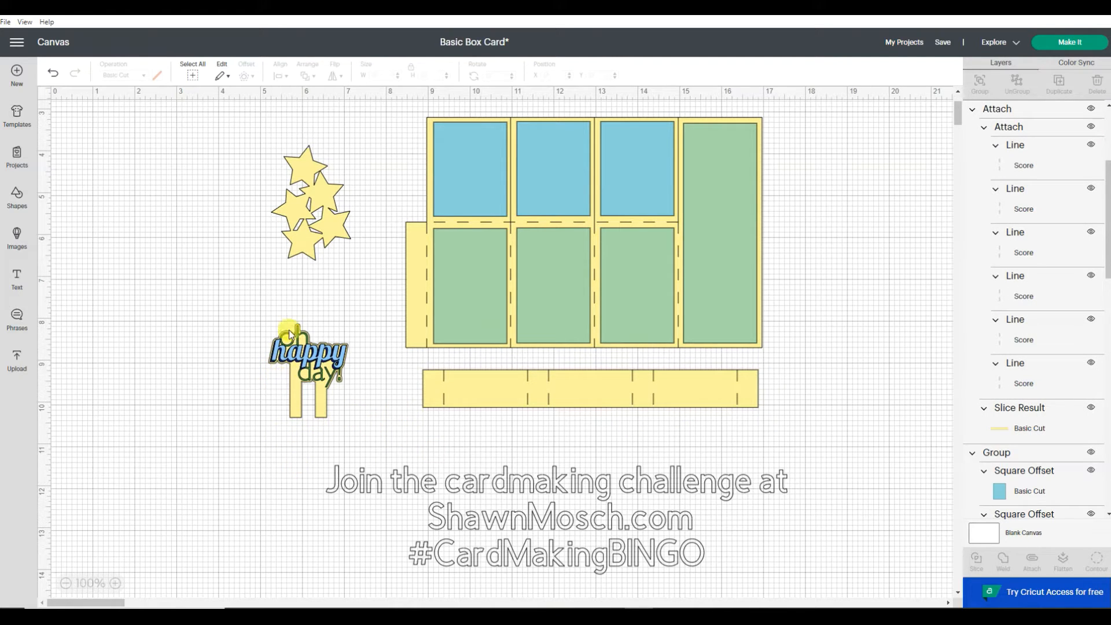
# Select the welded yellow backing with two support strips behind the "oh happy day!" topper.
pyautogui.click(301, 399)
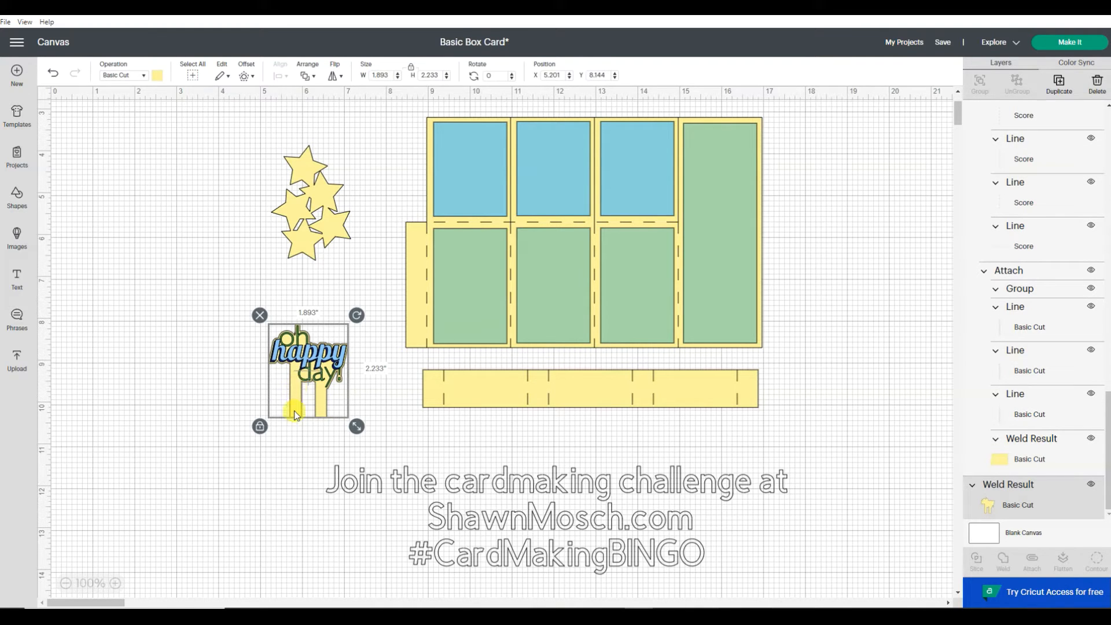
# Try the topper's welded backing against the scored strip, and return the backing behind the topper and the strip to about X 8.685, Y 9.486.
pyautogui.moveTo(453, 391); pyautogui.dragTo(431, 441)
pyautogui.moveTo(322, 407); pyautogui.dragTo(584, 431)
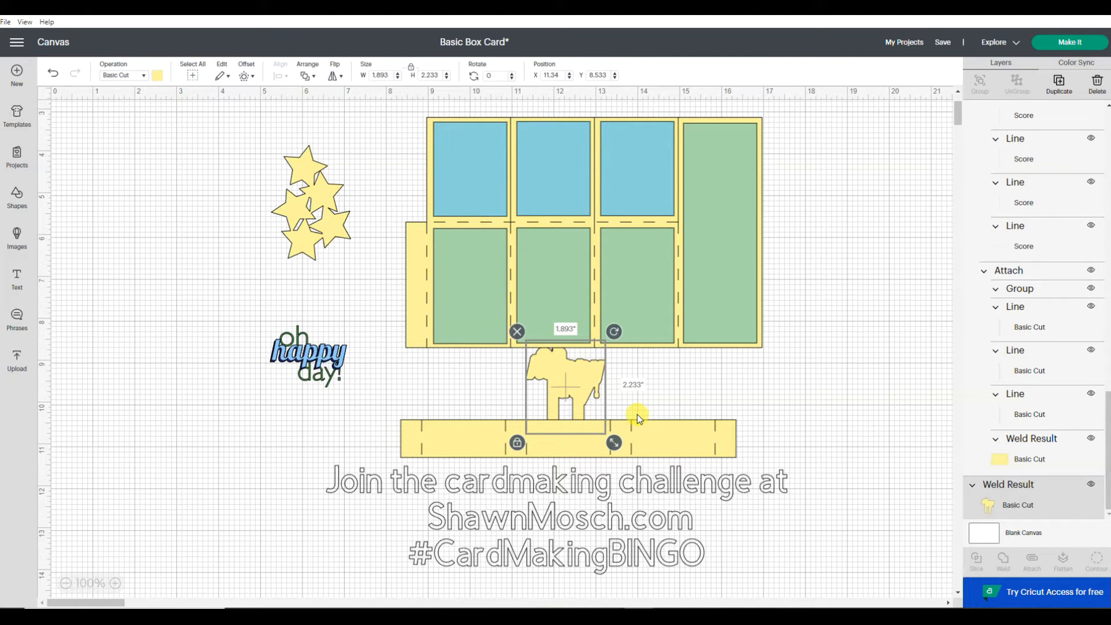
pyautogui.moveTo(537, 385); pyautogui.dragTo(335, 362)
pyautogui.moveTo(599, 431); pyautogui.dragTo(595, 401)
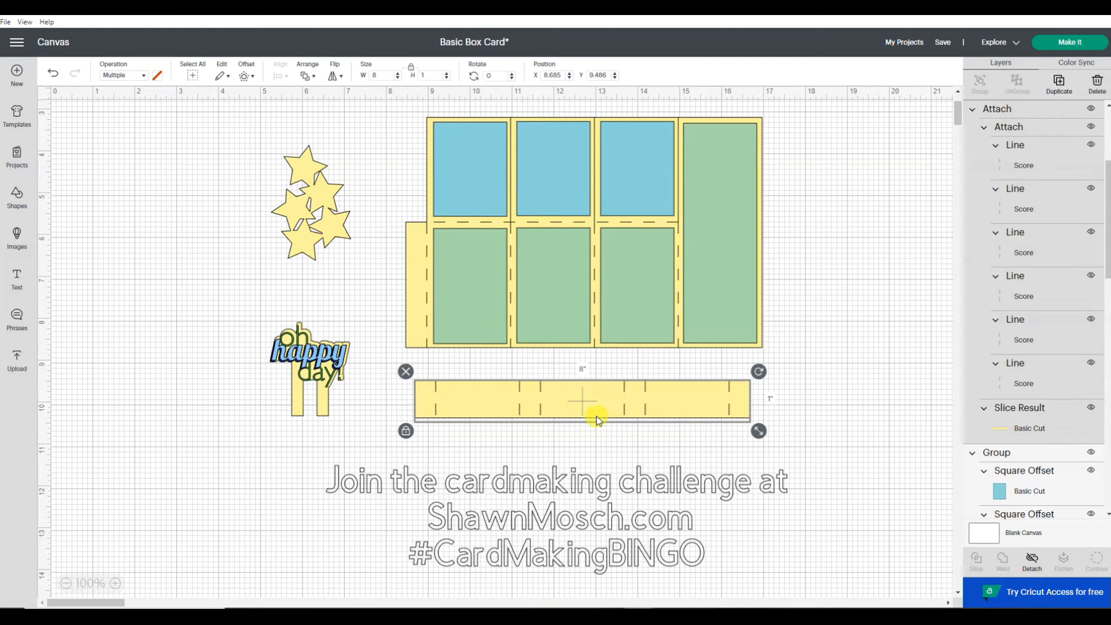
pyautogui.click(243, 314)
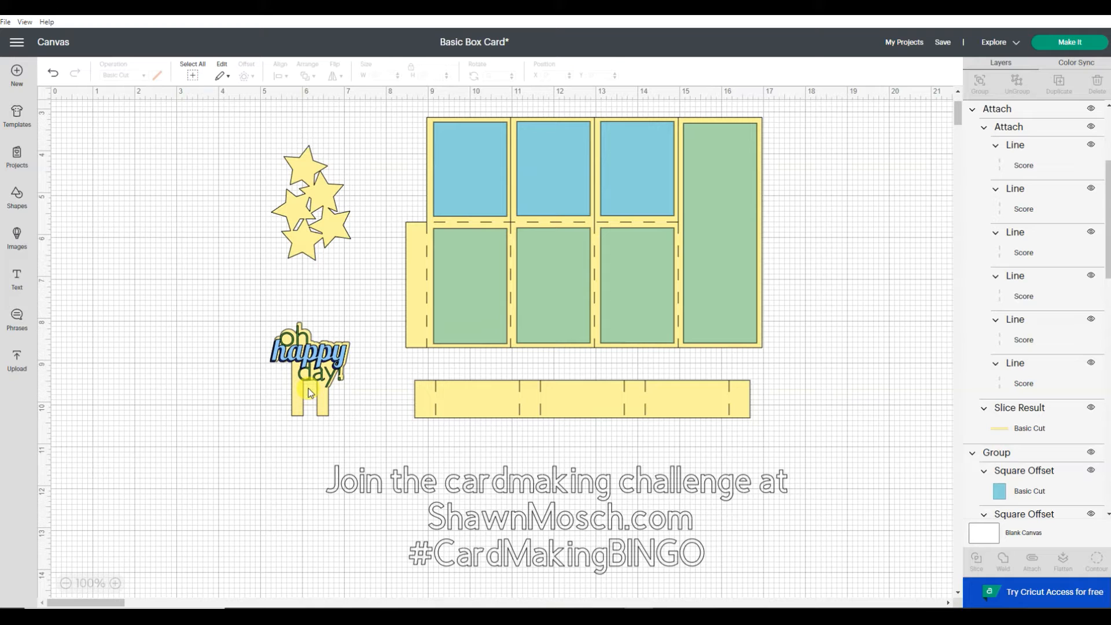
# Look up the source image of the "Oh Happy Day!" topper (#M445A1) from its light blue layer and add a fresh copy to the canvas.
pyautogui.click(315, 367)
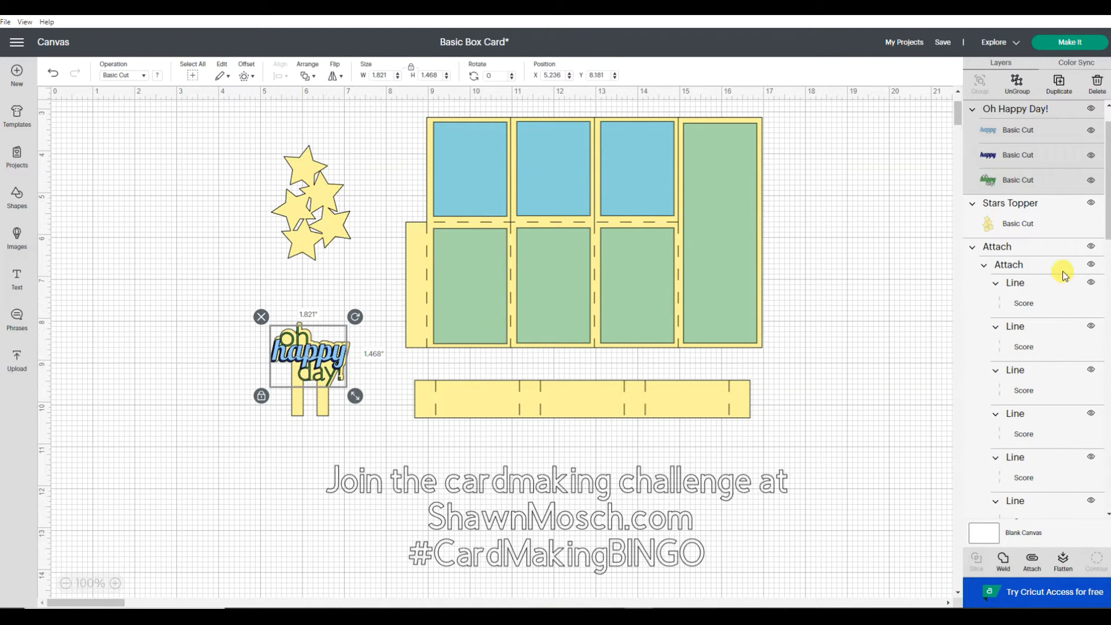
pyautogui.rightClick(1072, 111)
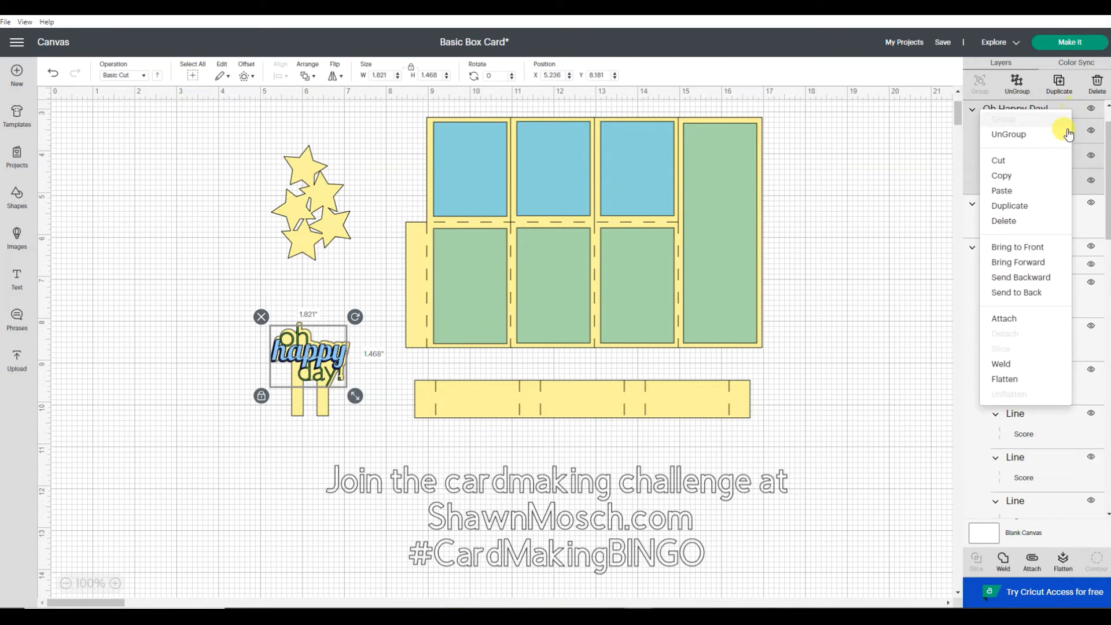
pyautogui.click(1080, 132)
pyautogui.rightClick(1080, 133)
pyautogui.moveTo(1012, 448)
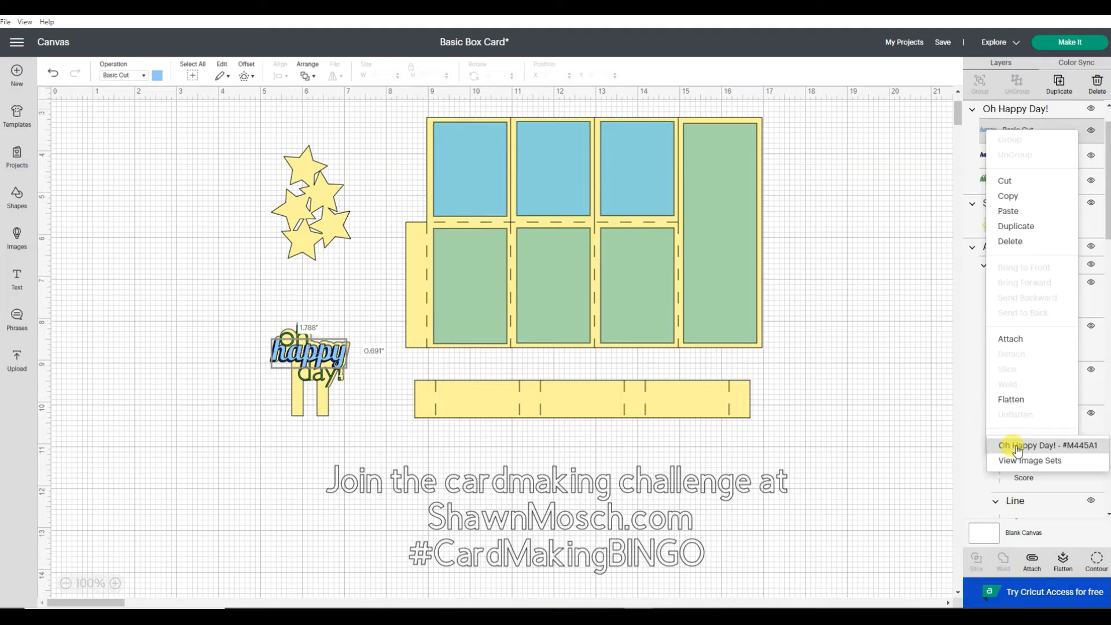
pyautogui.click(1017, 450)
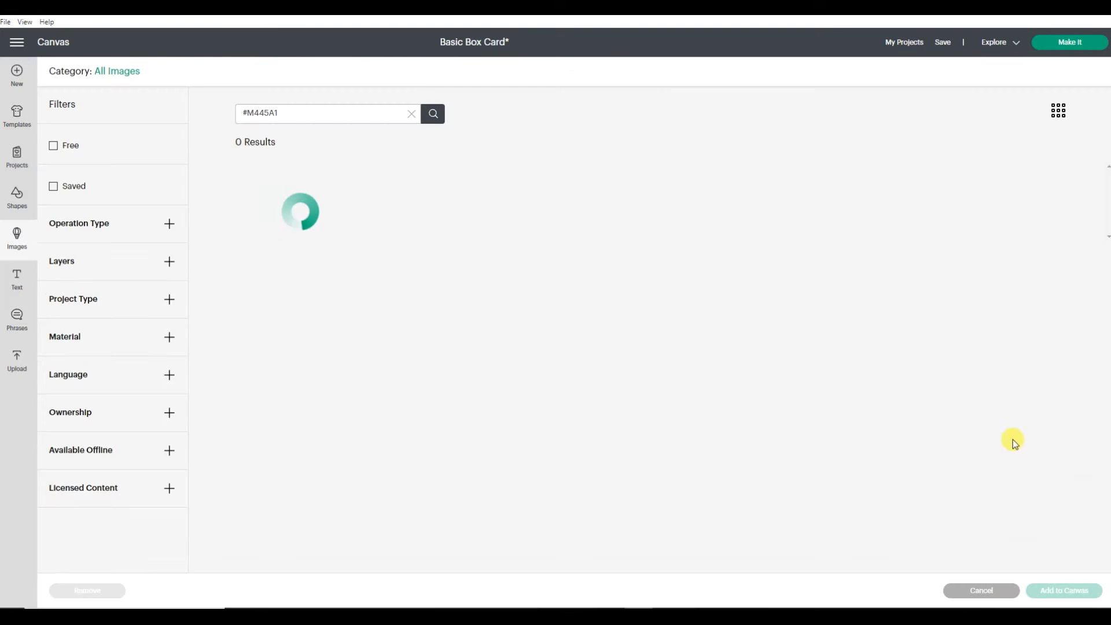
pyautogui.click(318, 248)
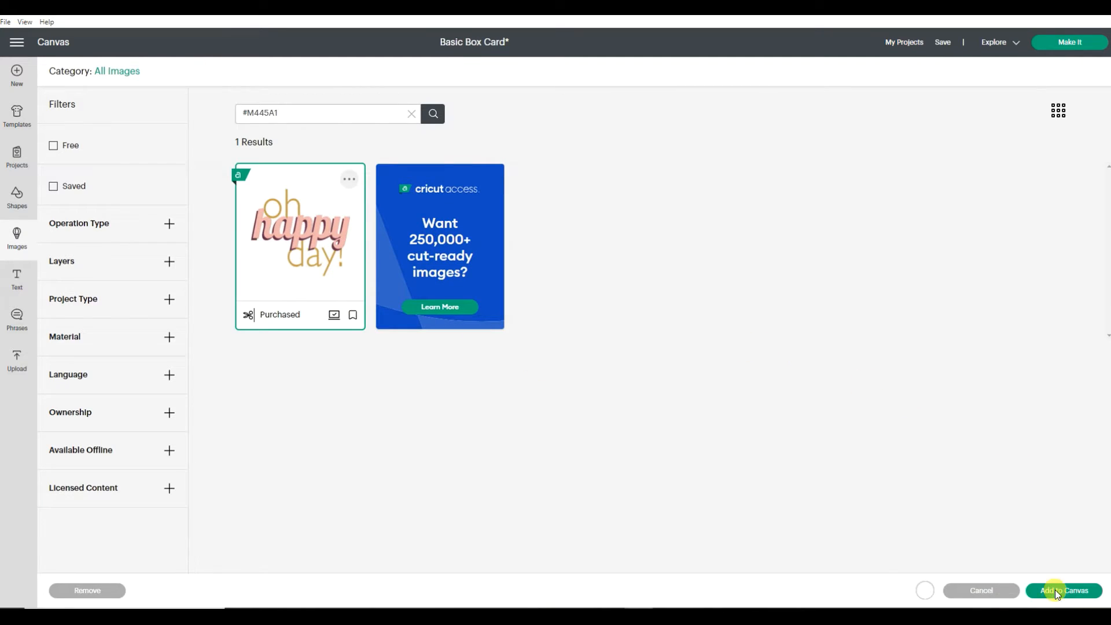
pyautogui.click(1067, 591)
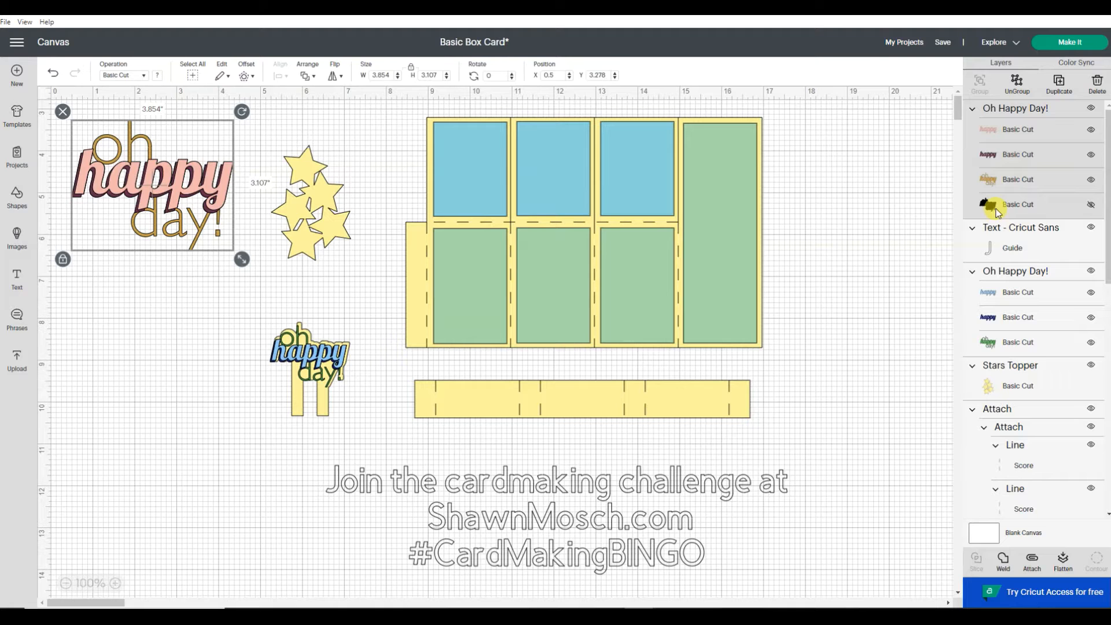
# Show the hidden black backing layer of the new "Oh Happy Day!" image and recolor it with the project's light yellow.
pyautogui.click(1096, 206)
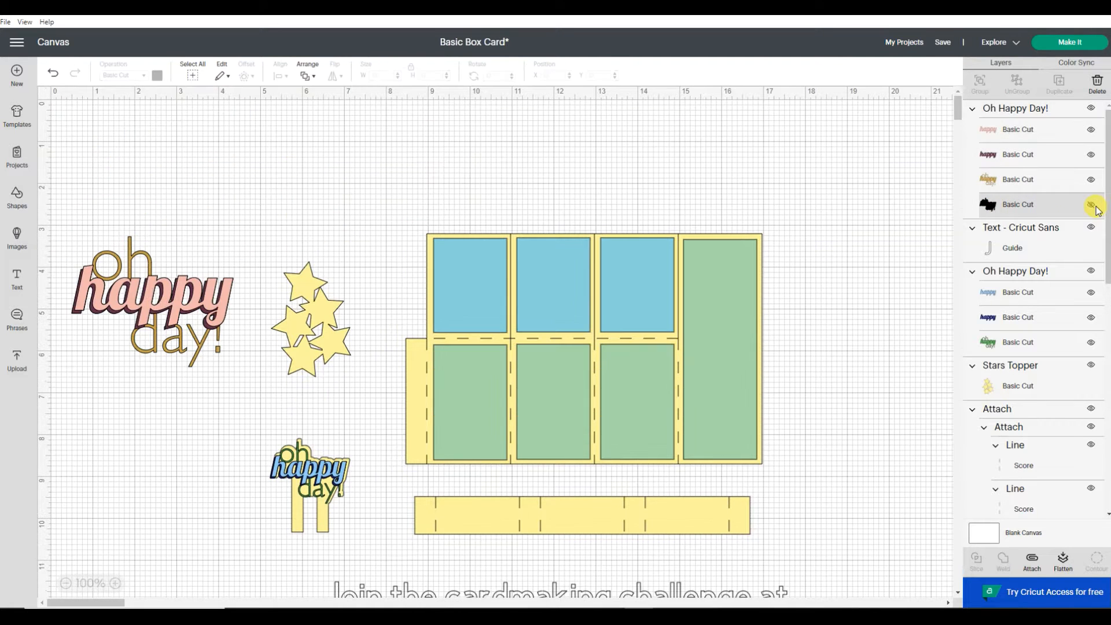
pyautogui.click(1091, 205)
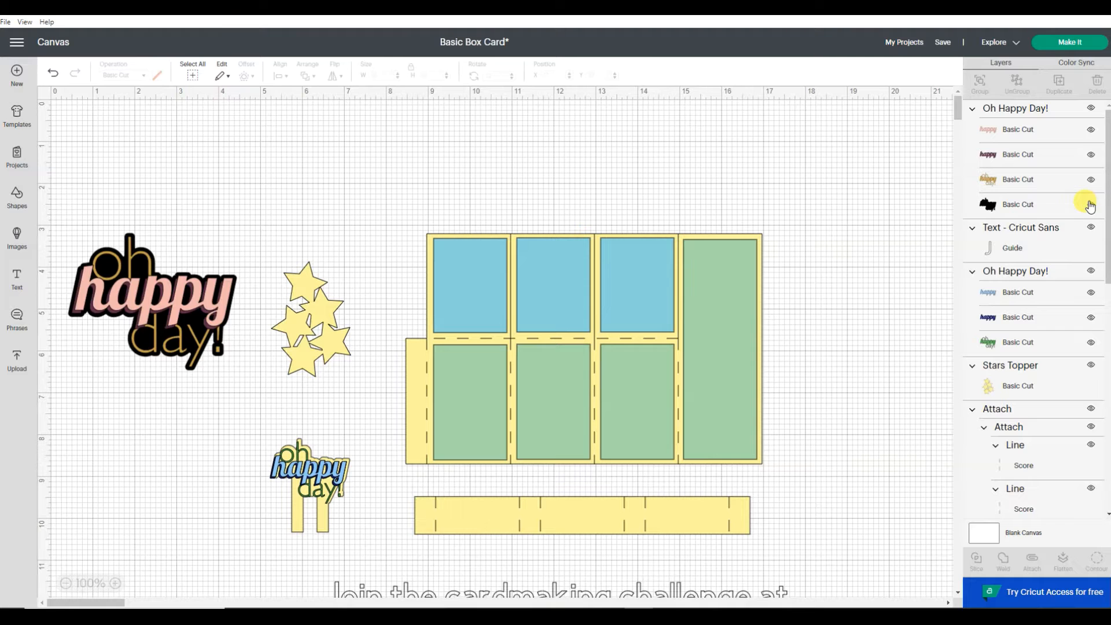
pyautogui.click(1019, 205)
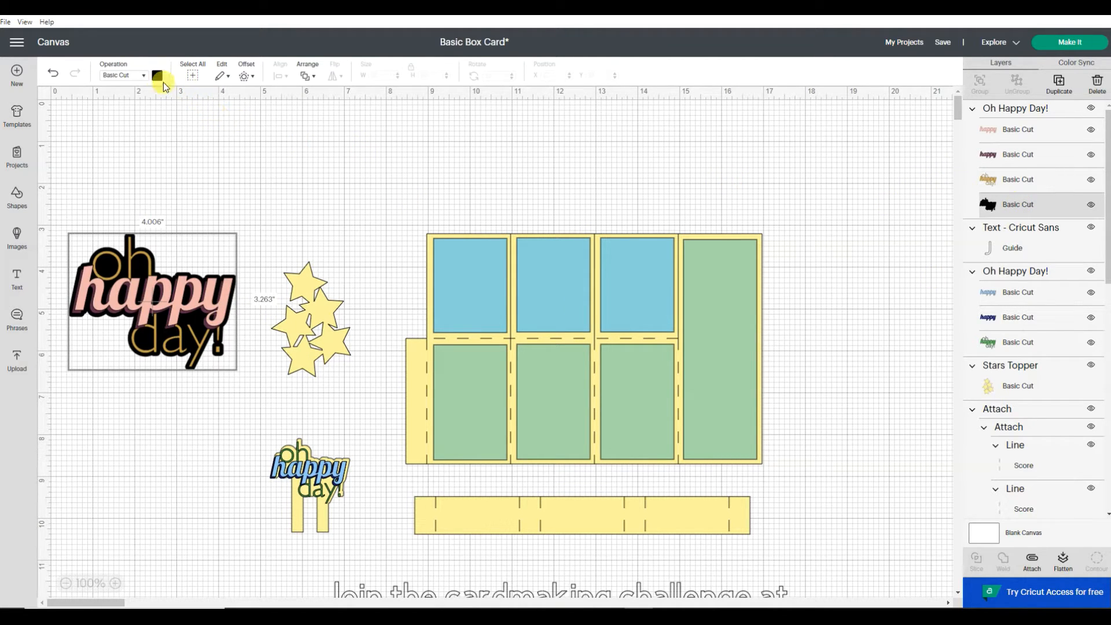
pyautogui.click(160, 78)
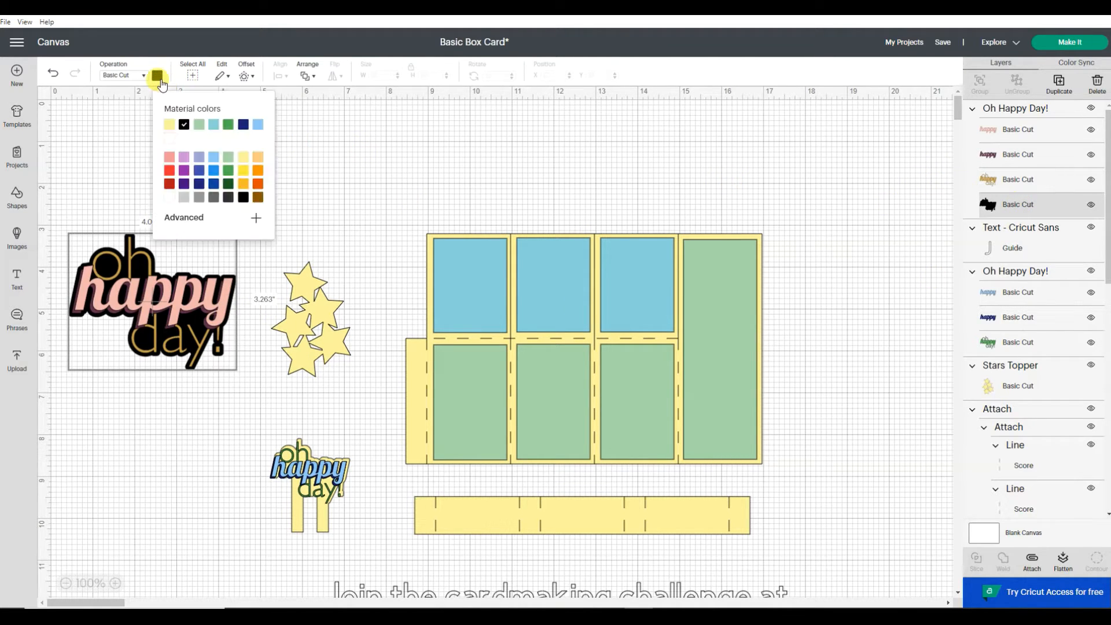
pyautogui.click(168, 127)
pyautogui.click(335, 158)
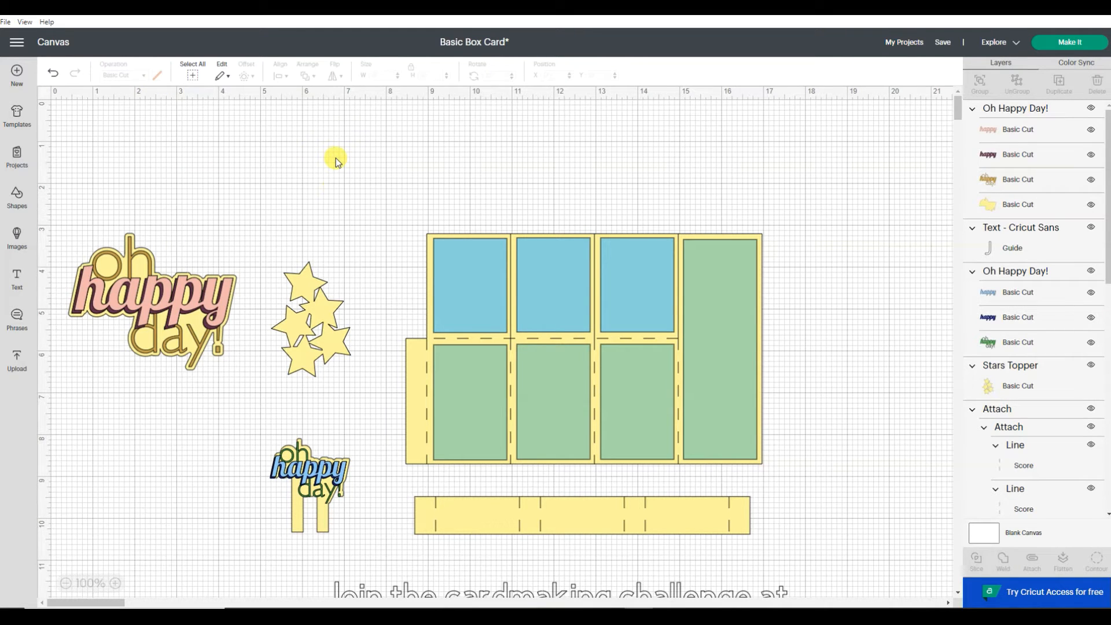
# Ungroup the new "Oh Happy Day!" image and hide its pink, dark maroon and gold layers, keeping the yellow backing shown.
pyautogui.click(183, 294)
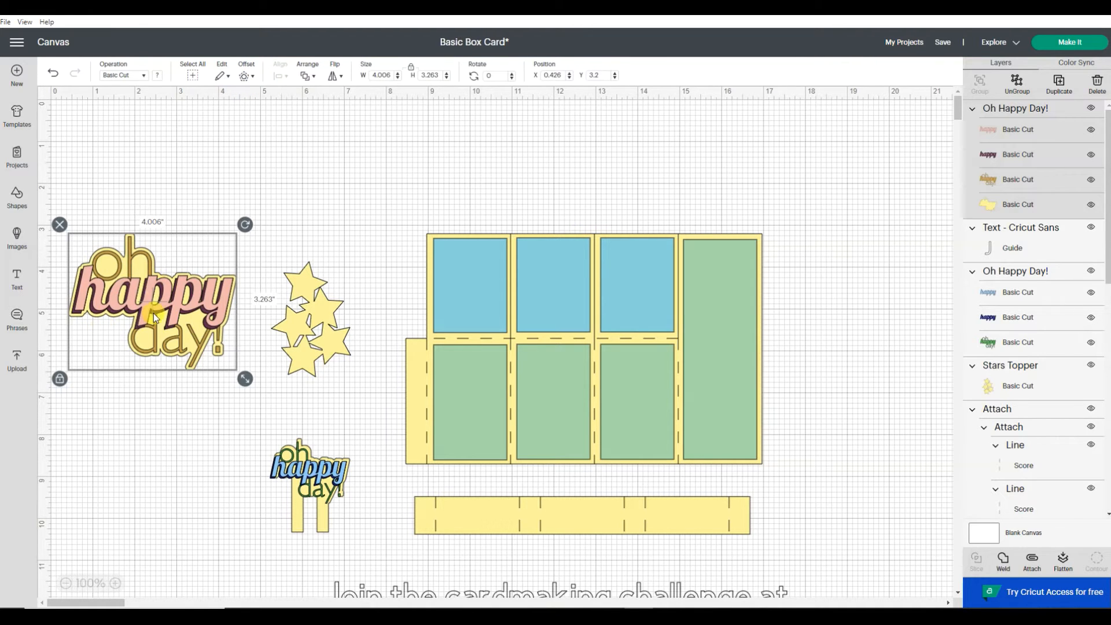
pyautogui.click(155, 421)
pyautogui.click(190, 302)
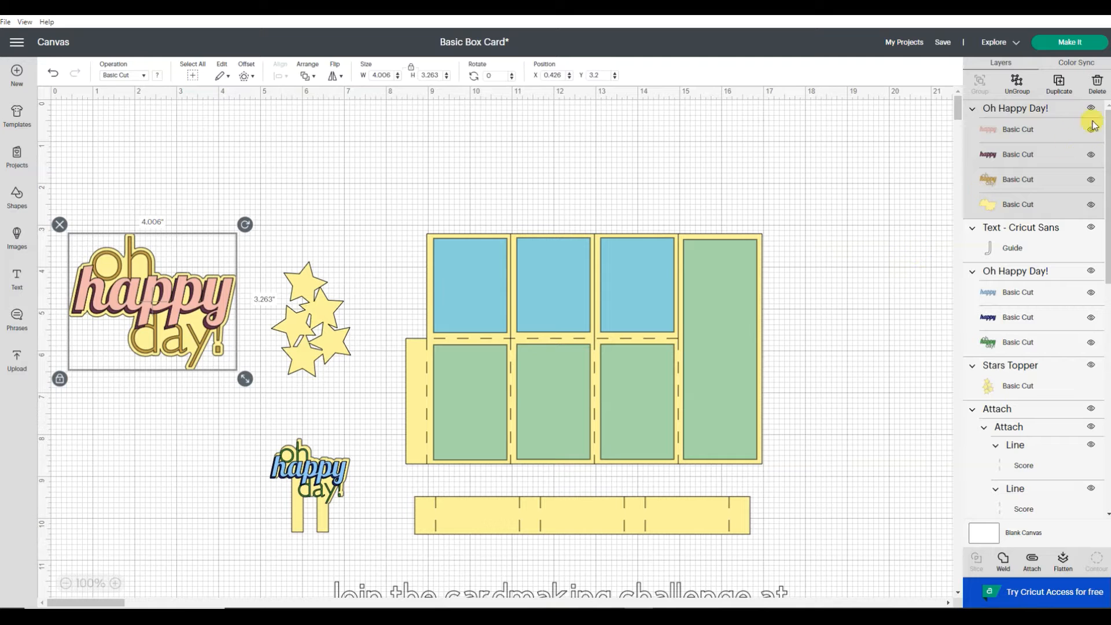
pyautogui.click(1016, 84)
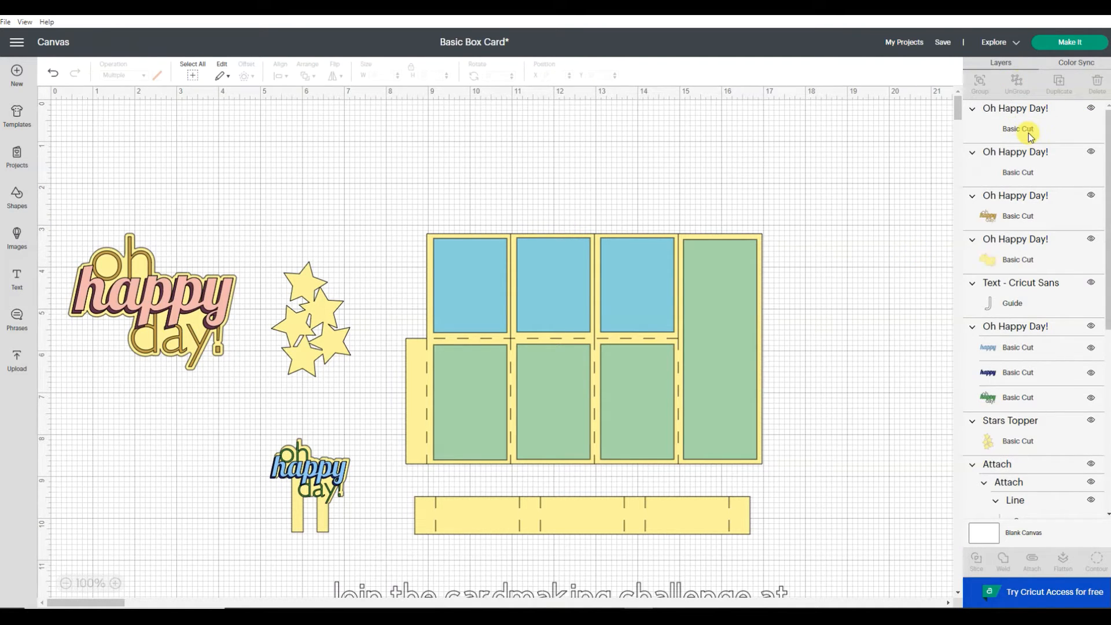
pyautogui.click(1090, 108)
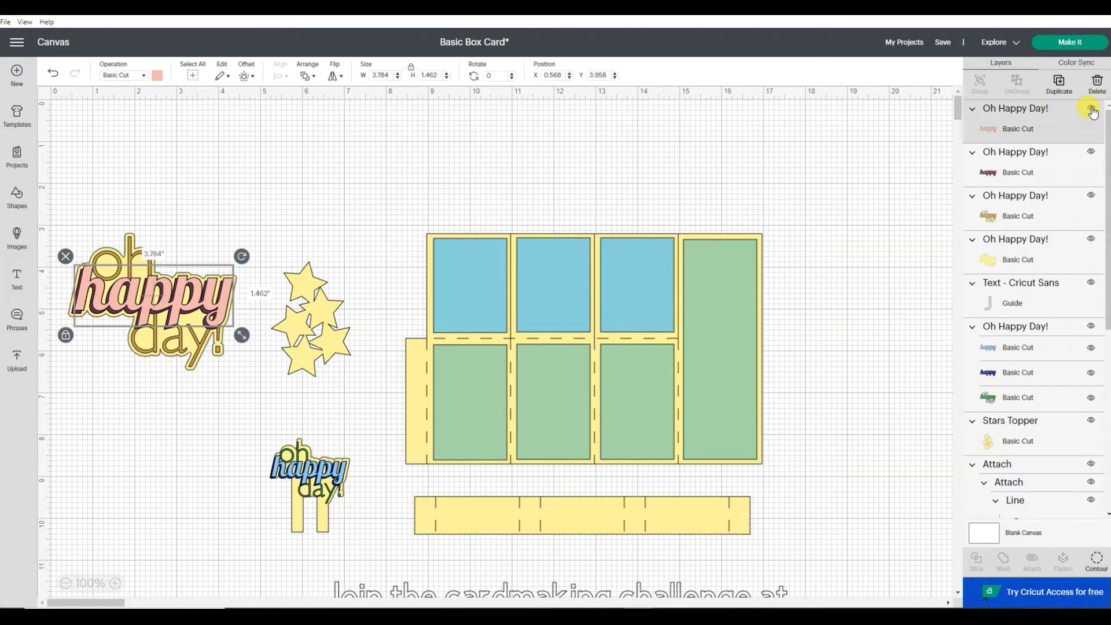
pyautogui.click(1091, 152)
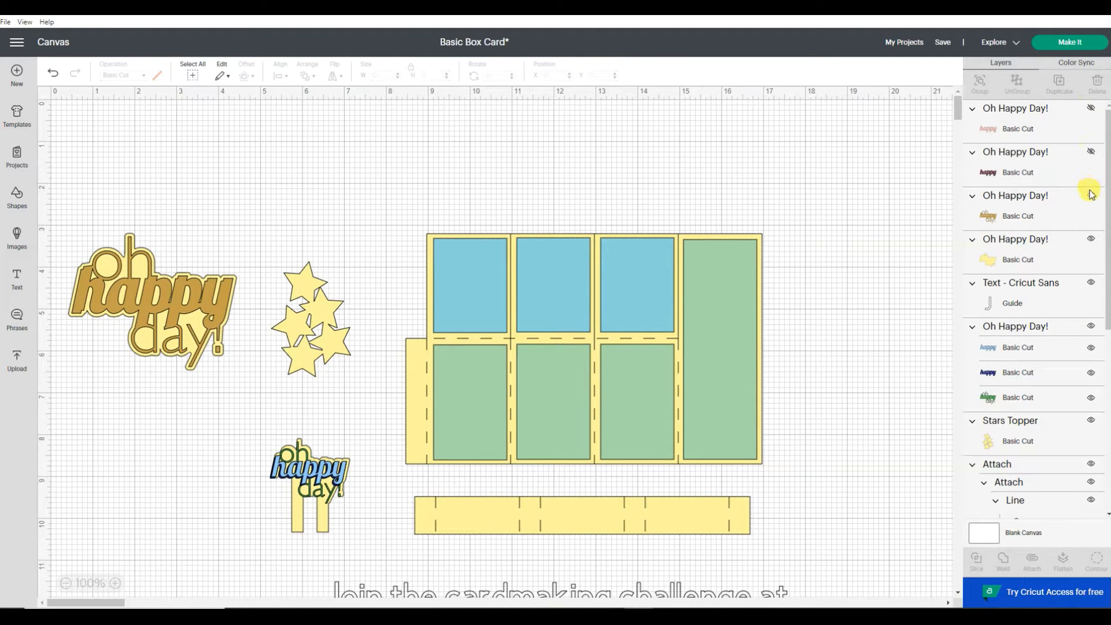
pyautogui.click(1091, 195)
pyautogui.click(1090, 195)
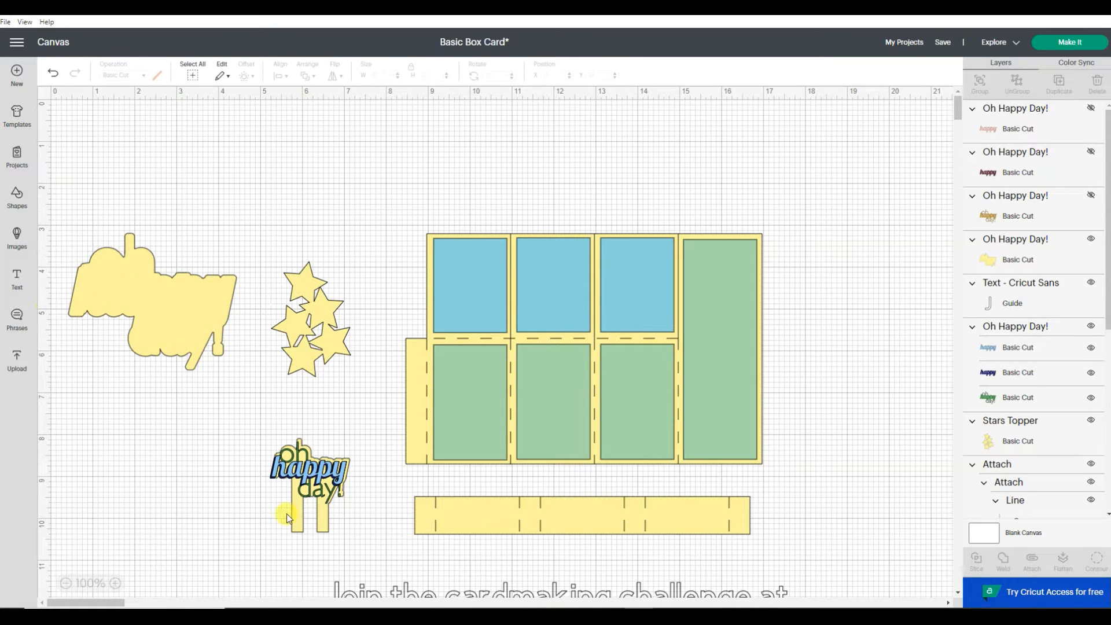
# Insert an Equal Sign shape and rotate it 90 degrees to form two vertical bars.
pyautogui.click(15, 198)
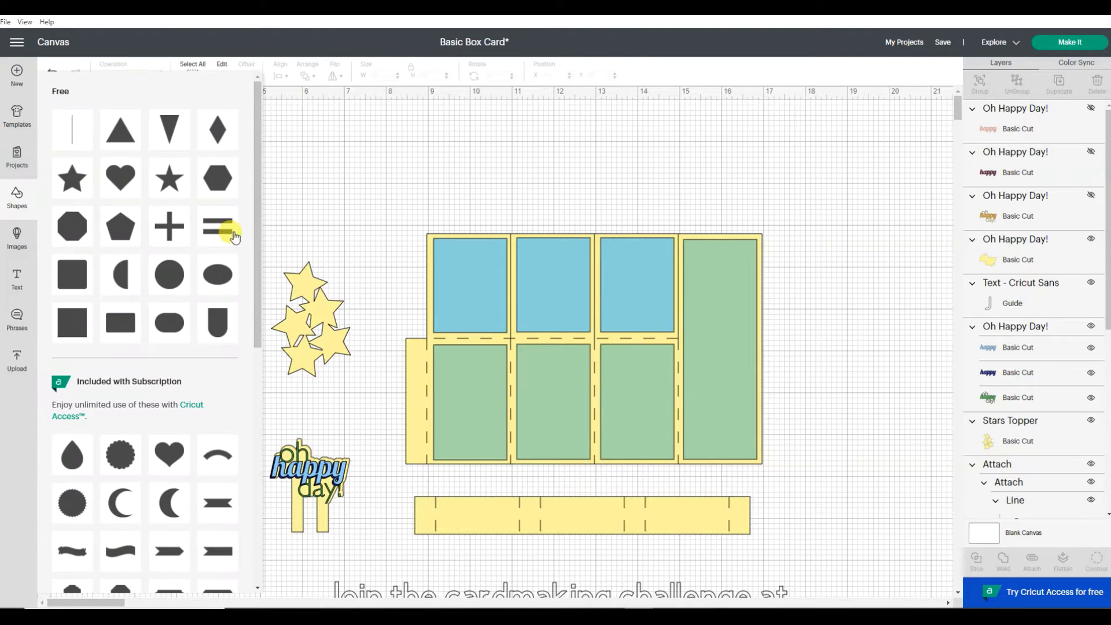
pyautogui.click(223, 230)
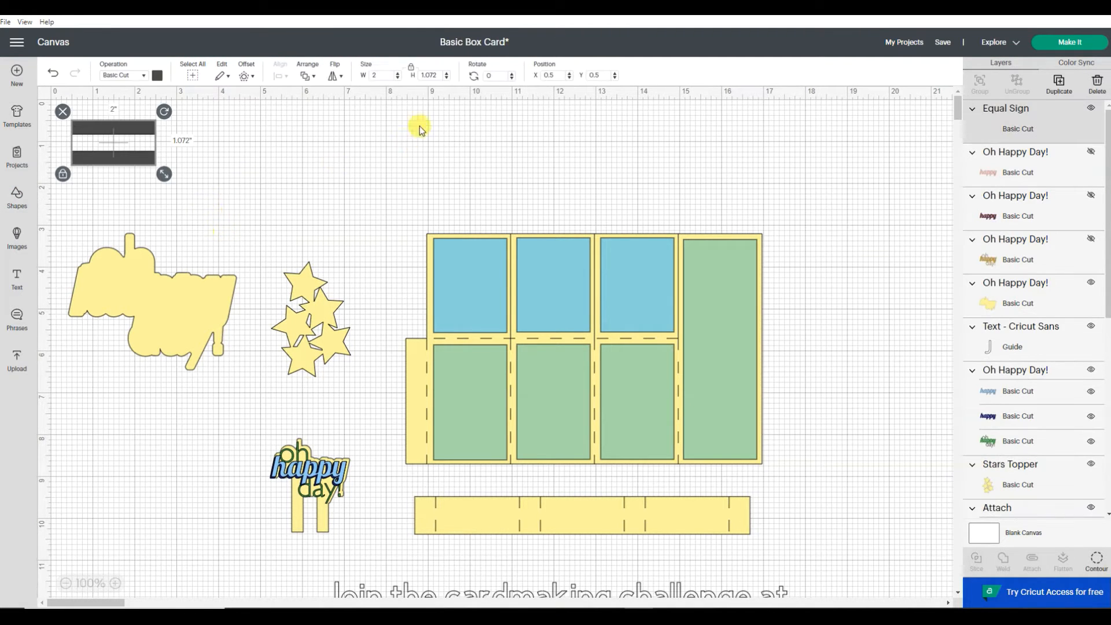
pyautogui.click(491, 76)
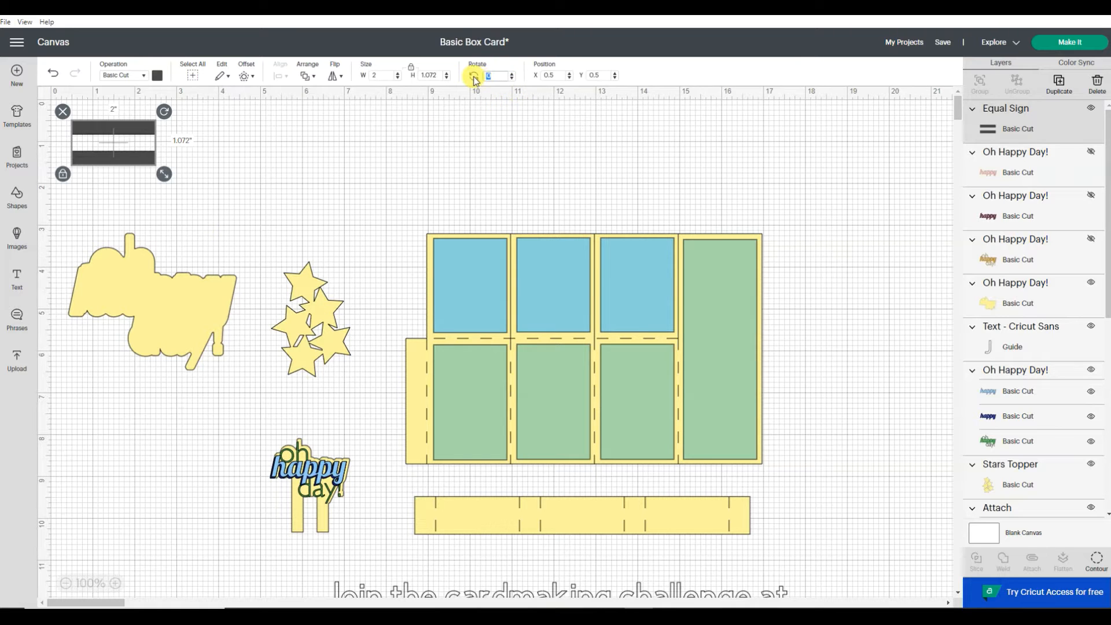
pyautogui.press('Return')
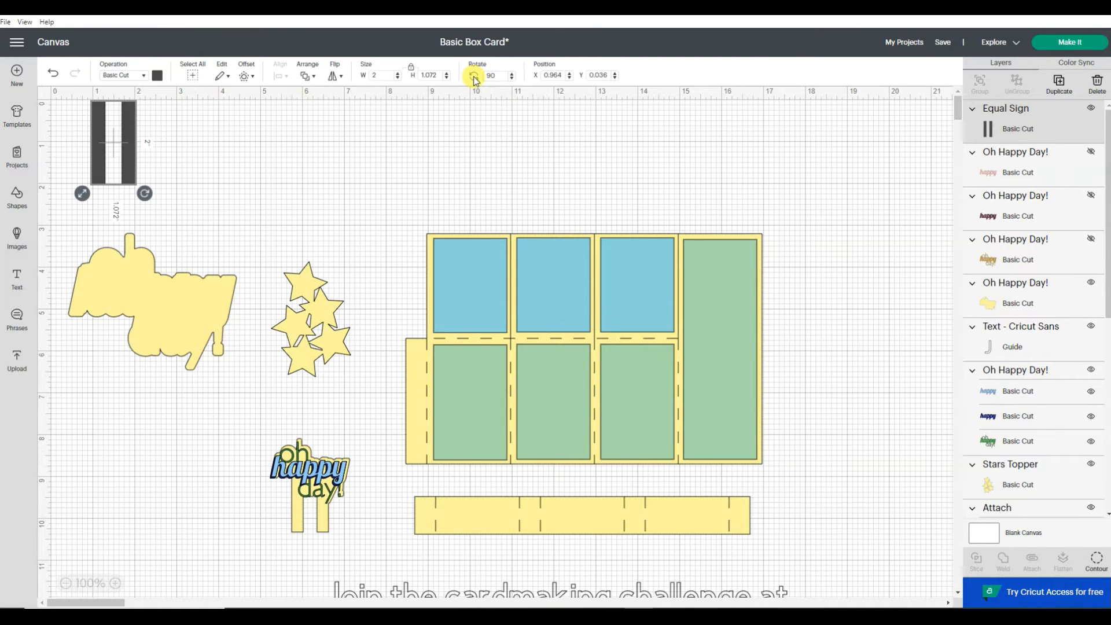
# Enlarge the two bars to about 4.591 by 2.461 in over the backing's lower half and weld them to it.
pyautogui.moveTo(131, 152); pyautogui.dragTo(141, 352)
pyautogui.moveTo(94, 399); pyautogui.dragTo(60, 462)
pyautogui.moveTo(124, 422); pyautogui.dragTo(165, 421)
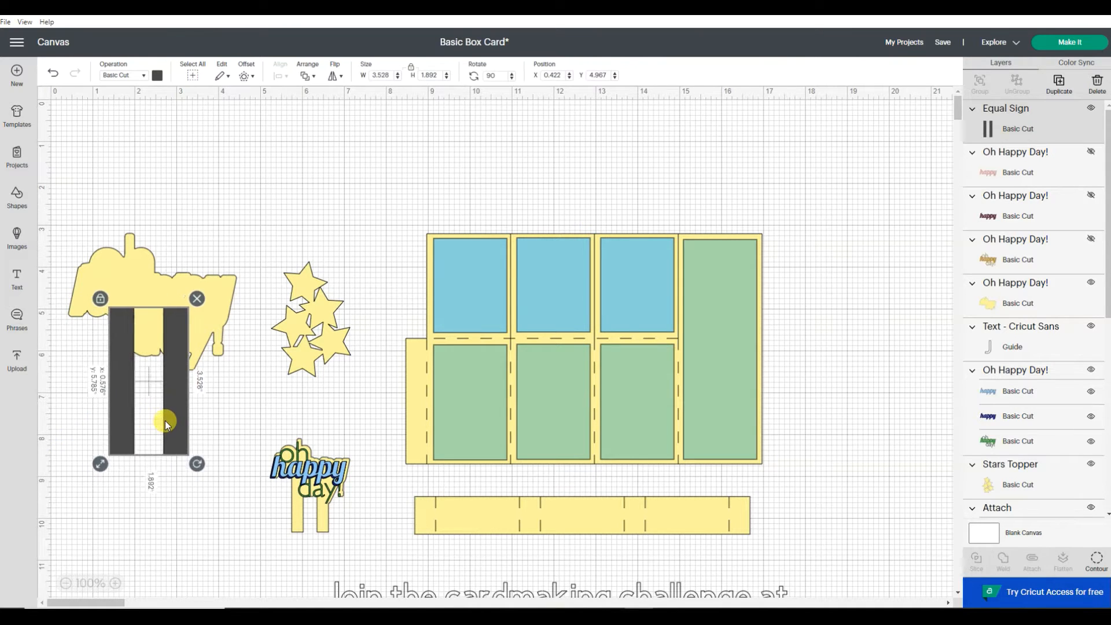
pyautogui.moveTo(98, 460); pyautogui.dragTo(74, 480)
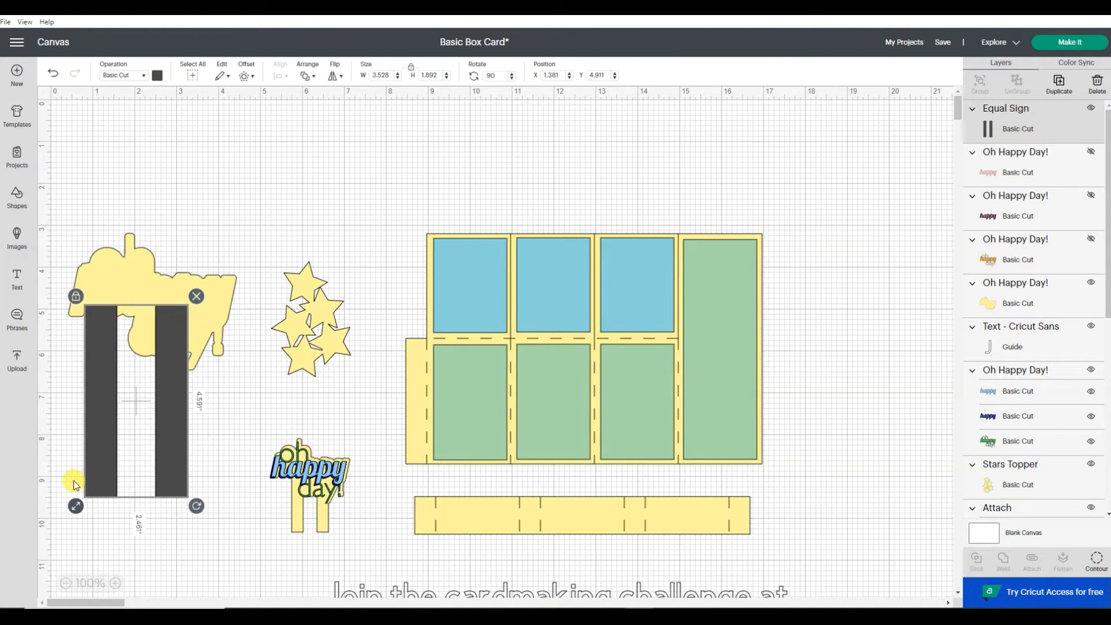
pyautogui.moveTo(151, 445)
pyautogui.mouseDown()
pyautogui.moveTo(165, 444)
pyautogui.moveTo(159, 438)
pyautogui.mouseUp()
pyautogui.moveTo(199, 214); pyautogui.dragTo(116, 358)
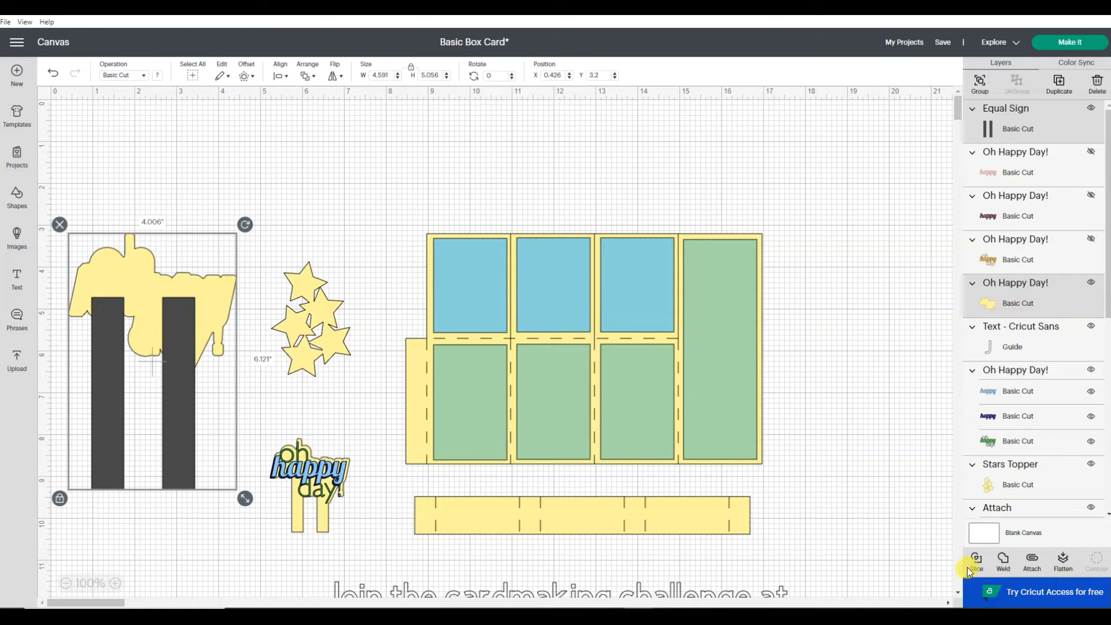
pyautogui.click(1003, 560)
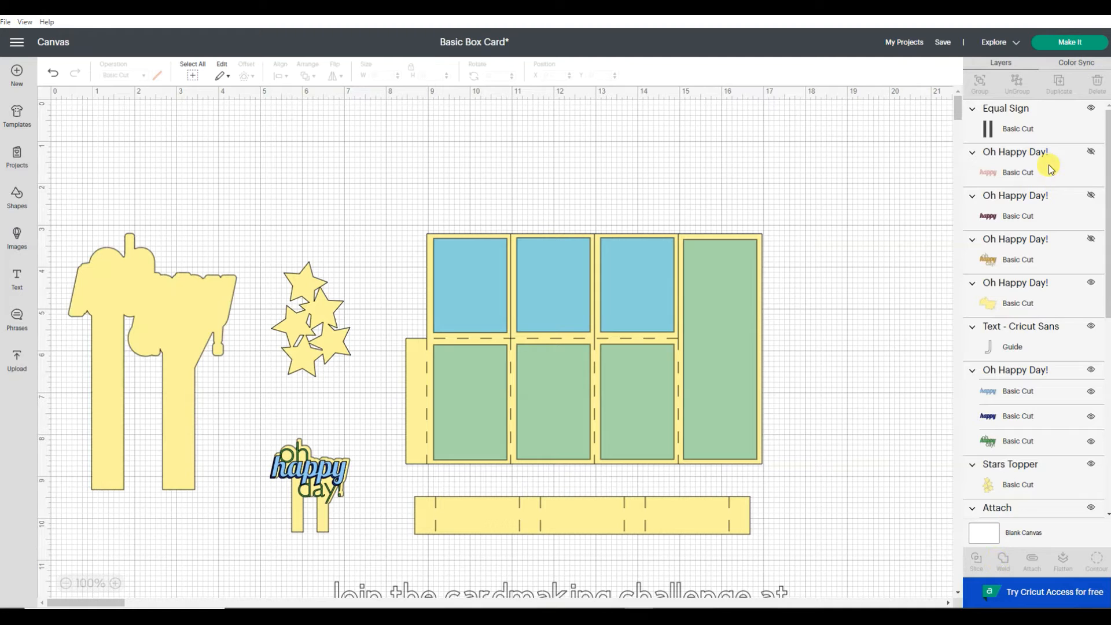
# Show the three hidden "Oh Happy Day!" layers again and send the welded yellow backing to the back, behind the wording.
pyautogui.click(1090, 152)
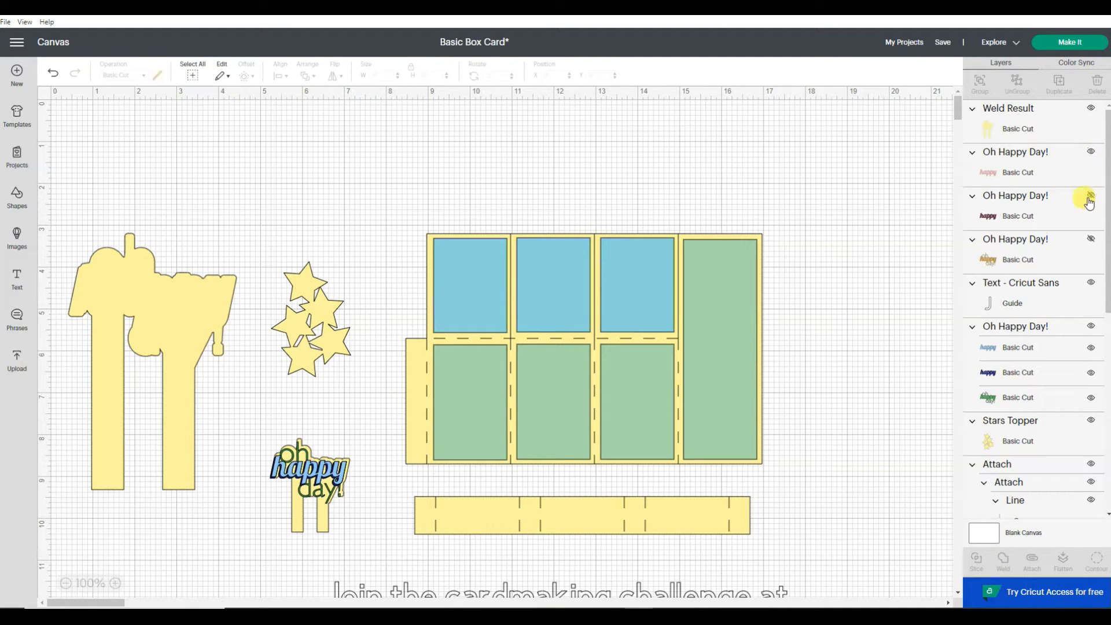
pyautogui.click(1090, 238)
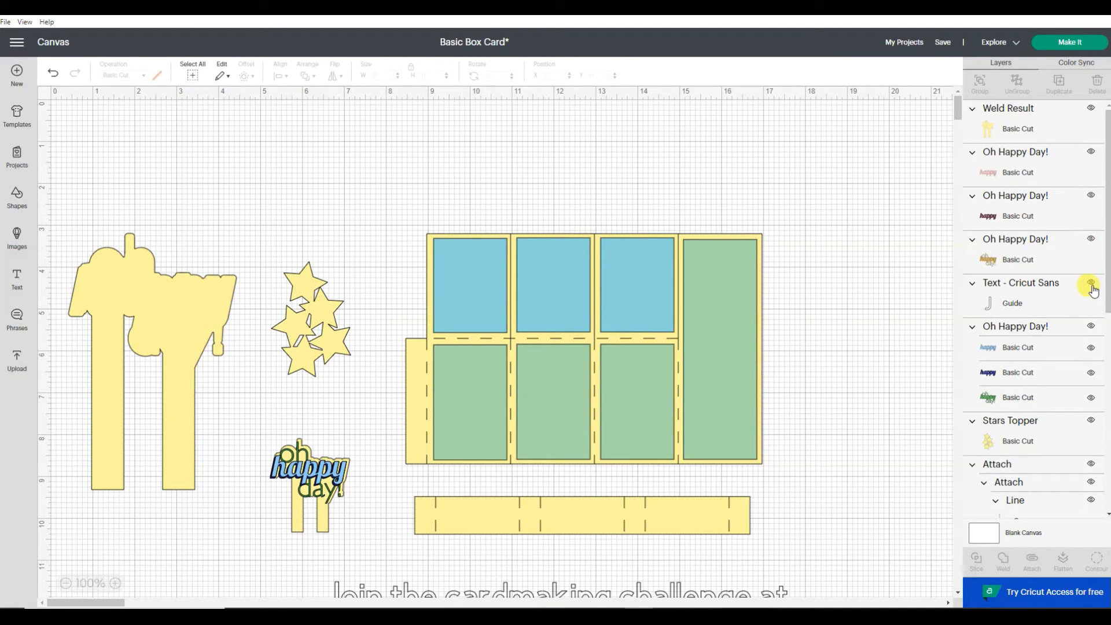
pyautogui.click(1062, 121)
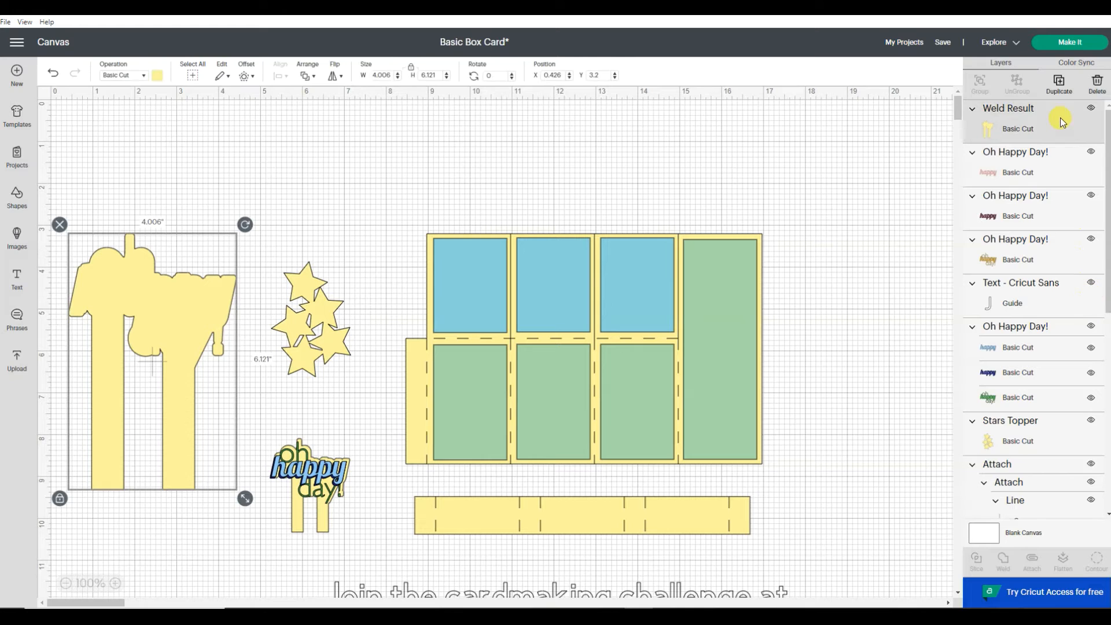
pyautogui.click(304, 76)
pyautogui.click(315, 138)
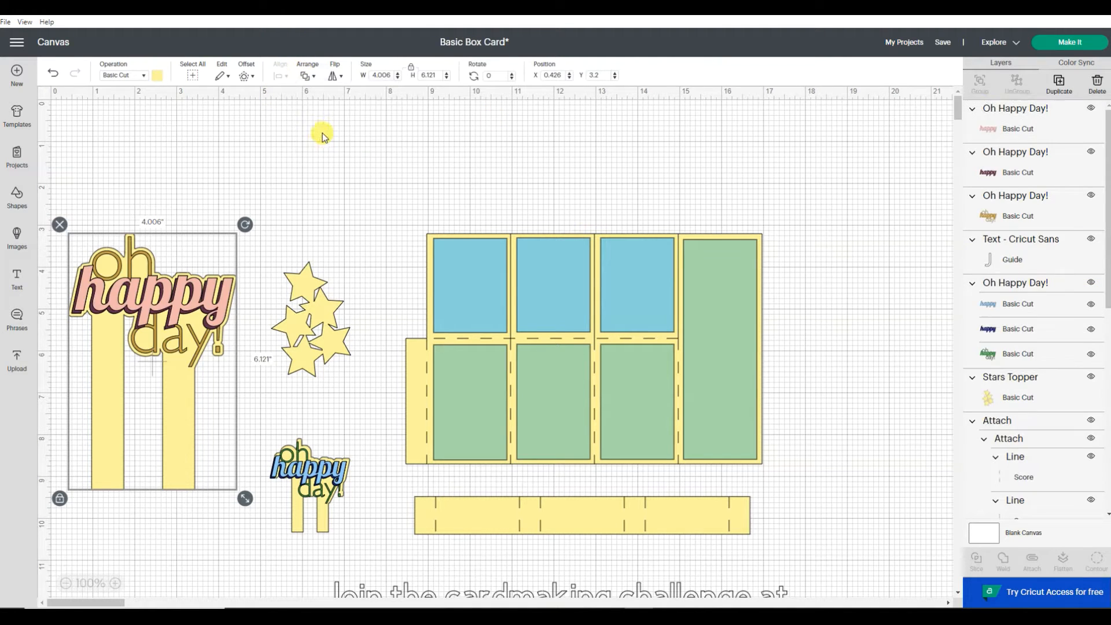
pyautogui.click(295, 167)
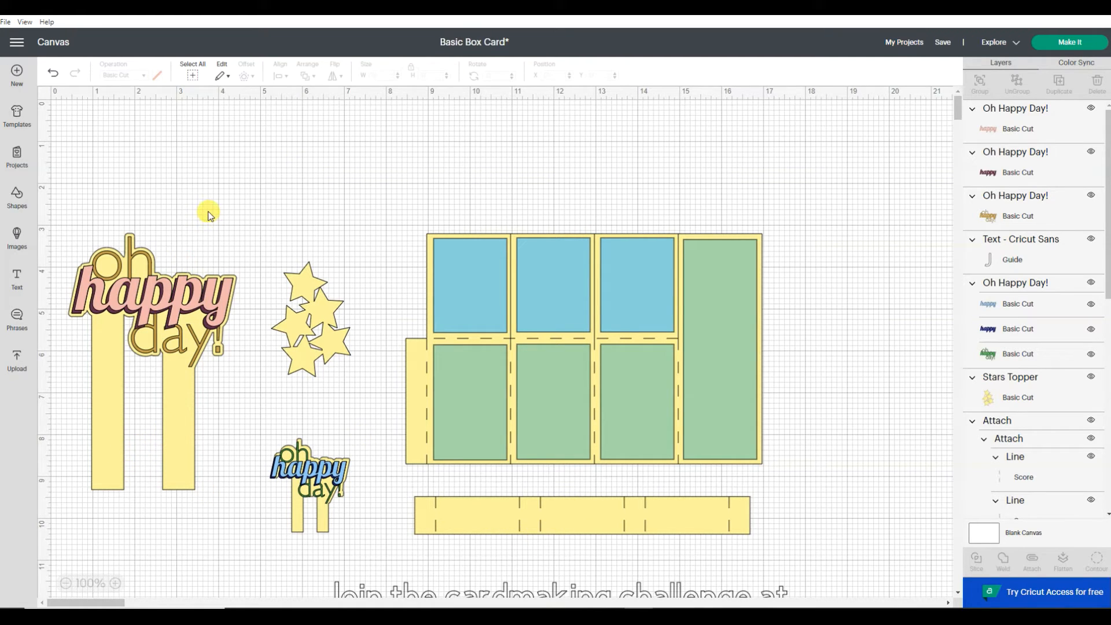
# Delete the large pink "oh happy day!" demonstration topper together with its welded backing.
pyautogui.moveTo(208, 209); pyautogui.dragTo(93, 280)
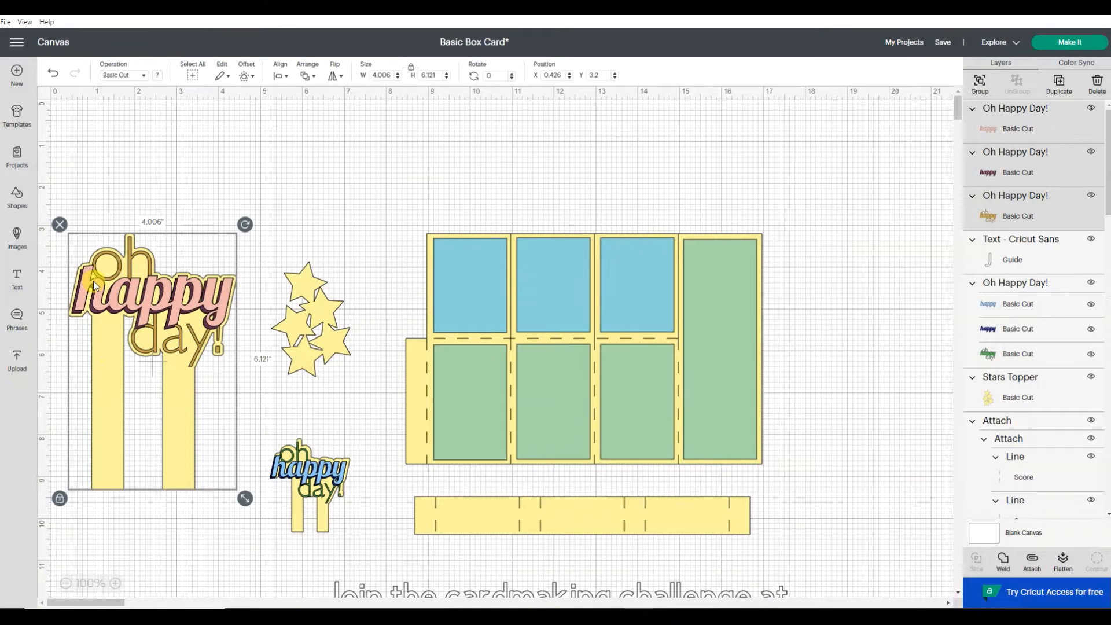
pyautogui.press('Delete')
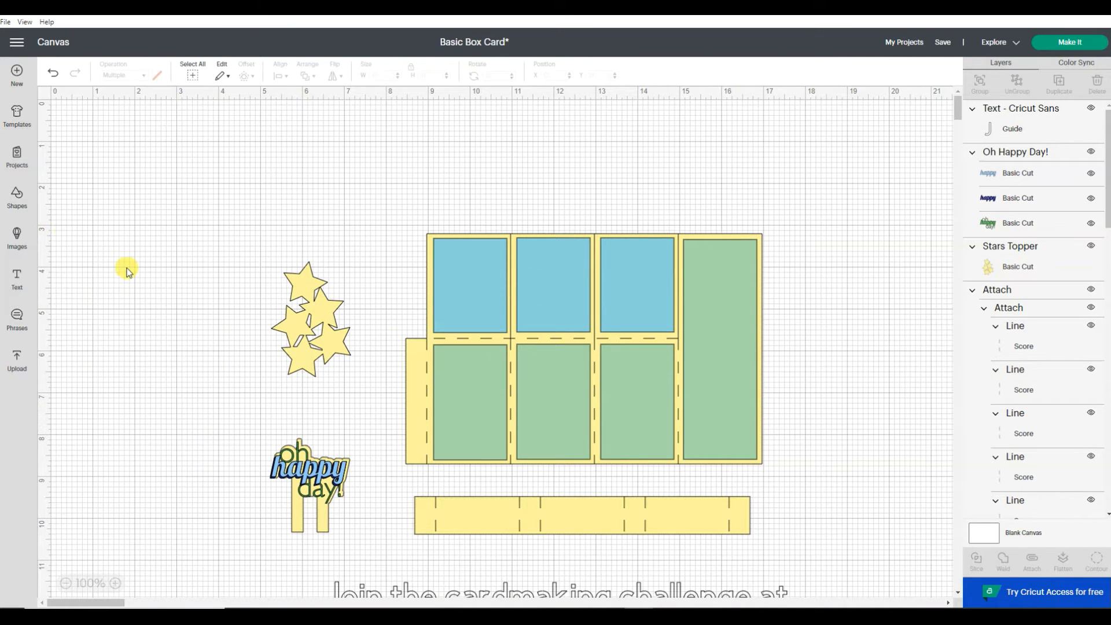
pyautogui.scroll(-4, 124, 265)
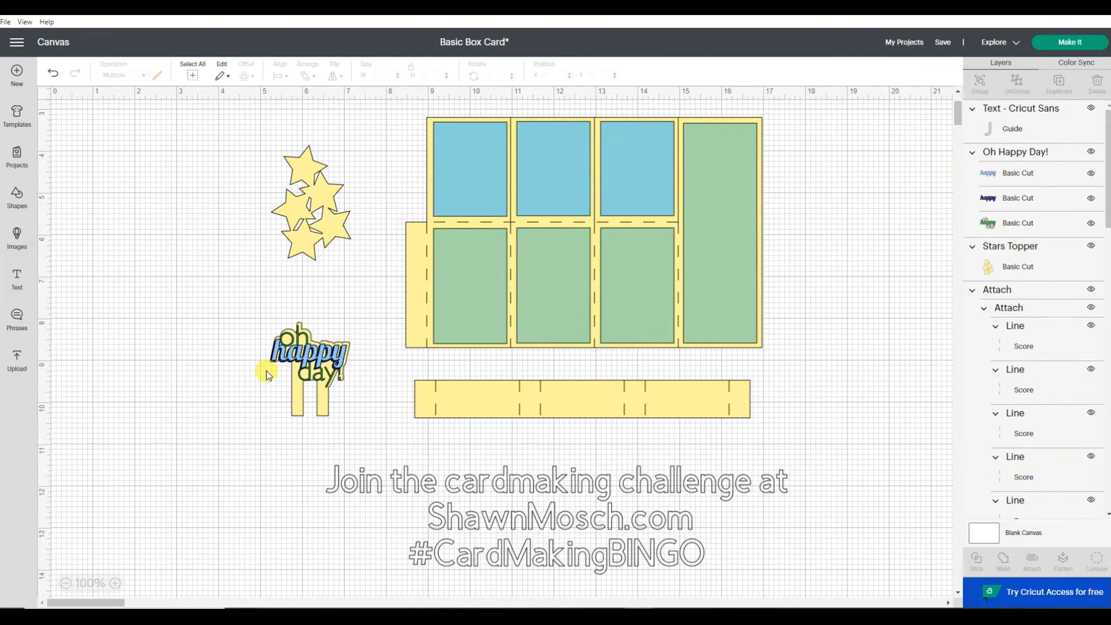
pyautogui.scroll(1, 266, 370)
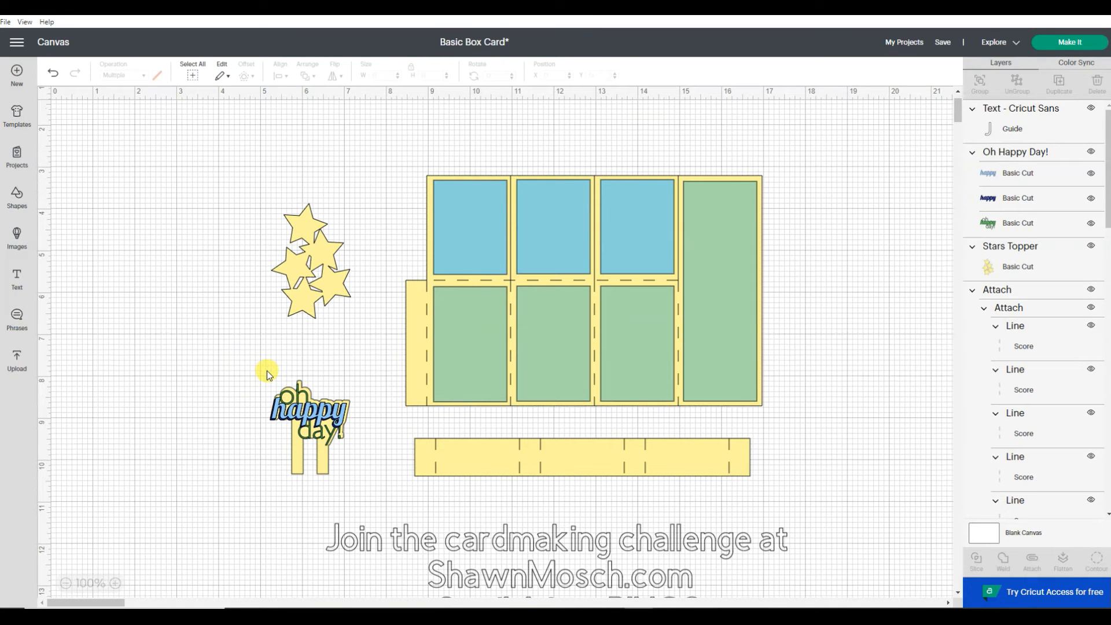